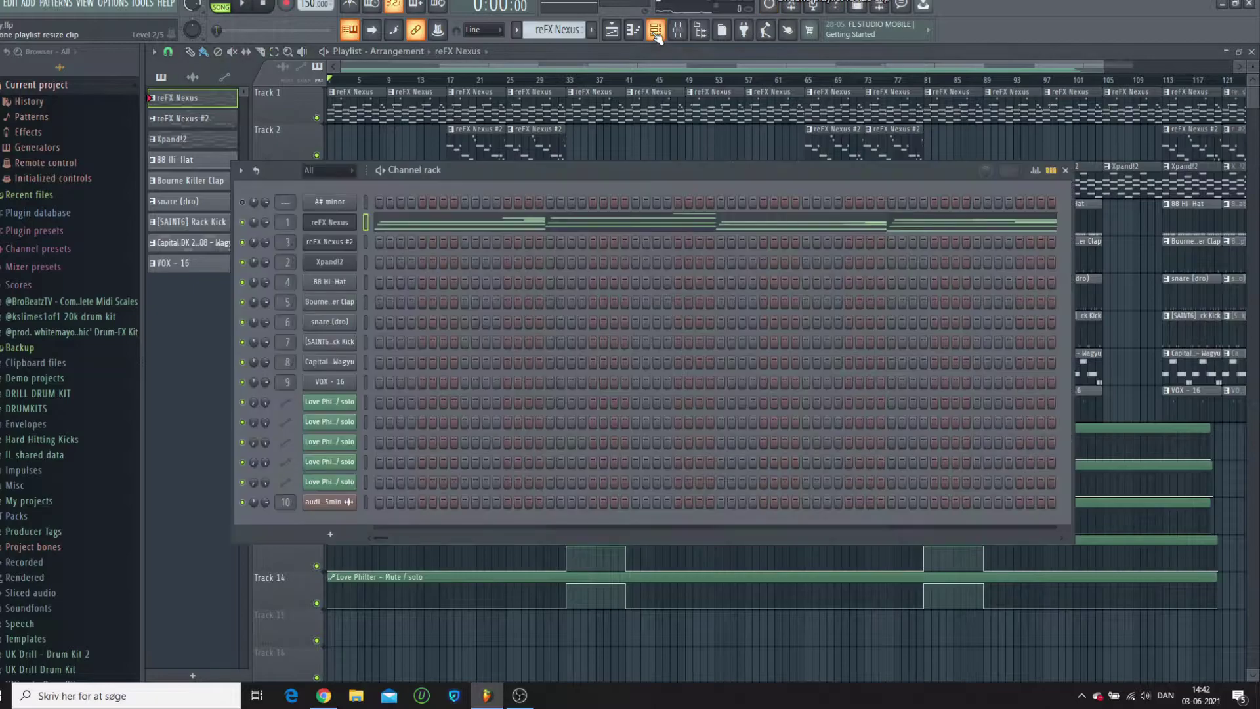
Open the reFX Nexus channel's instrument to examine the preset used for the main melody.
click(339, 225)
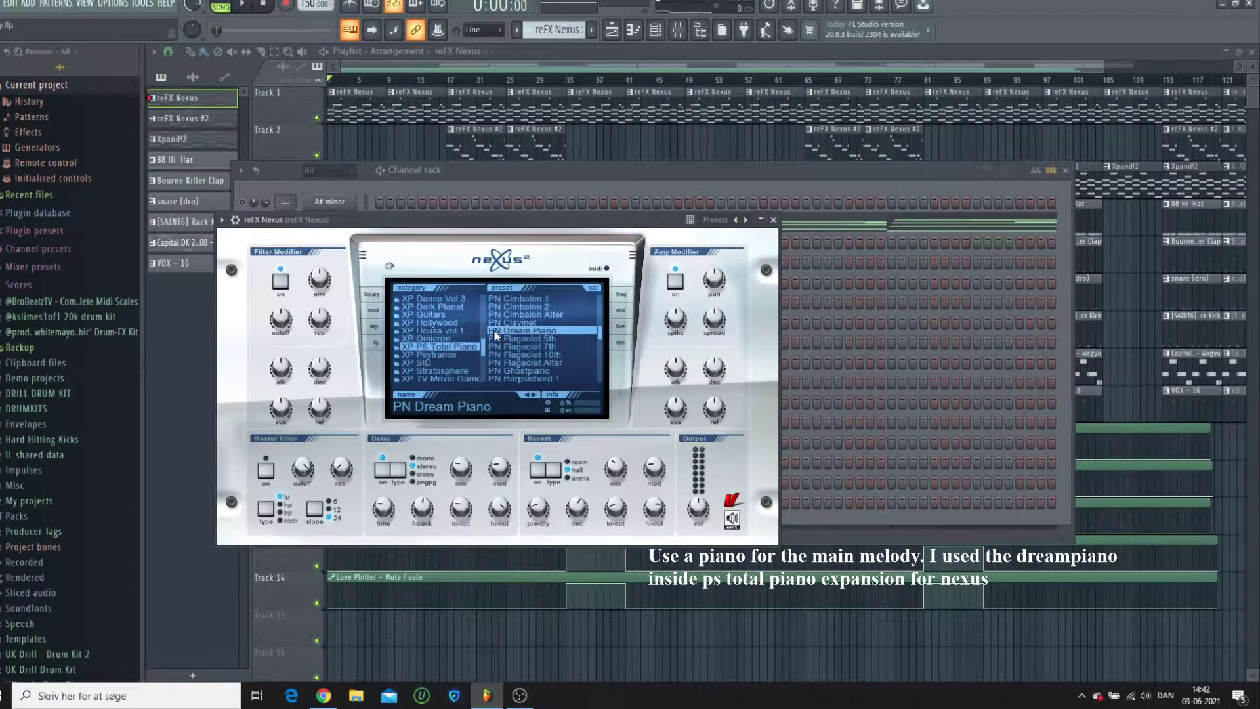
drag(534, 211, 529, 177)
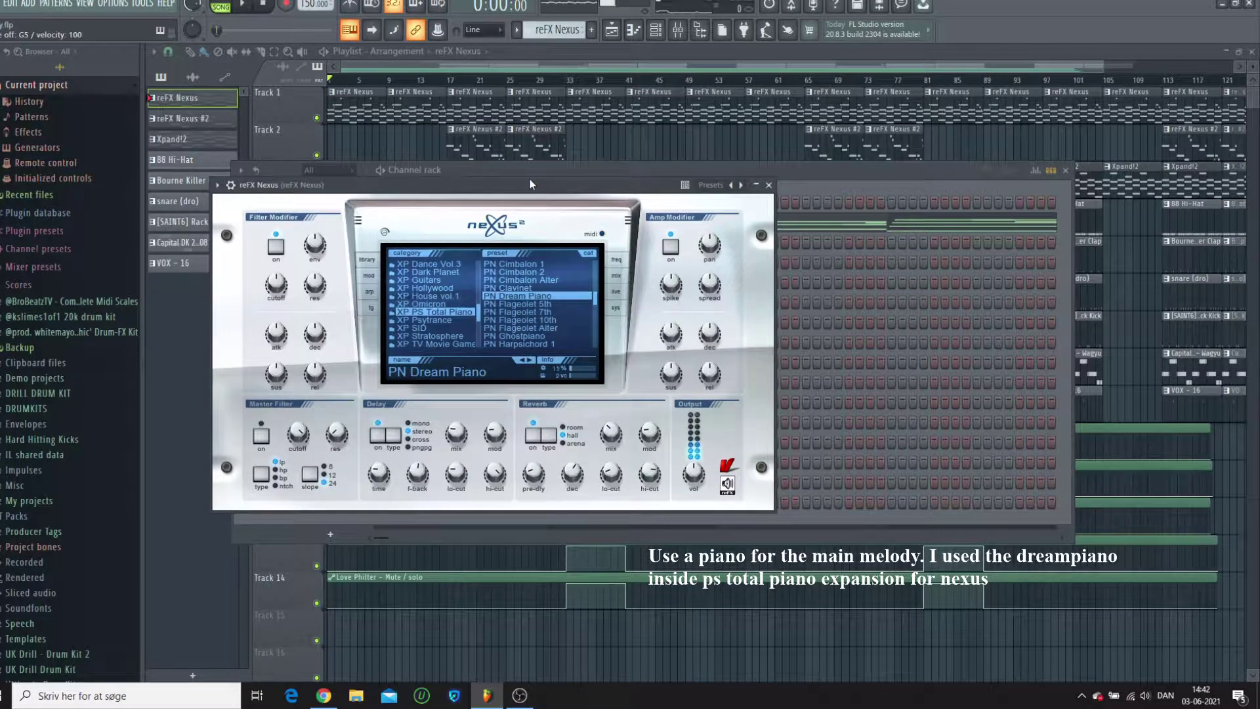
click(577, 51)
Show the whole reFX Nexus melody in the piano roll, play it through, and close the piano roll.
double_click(340, 108)
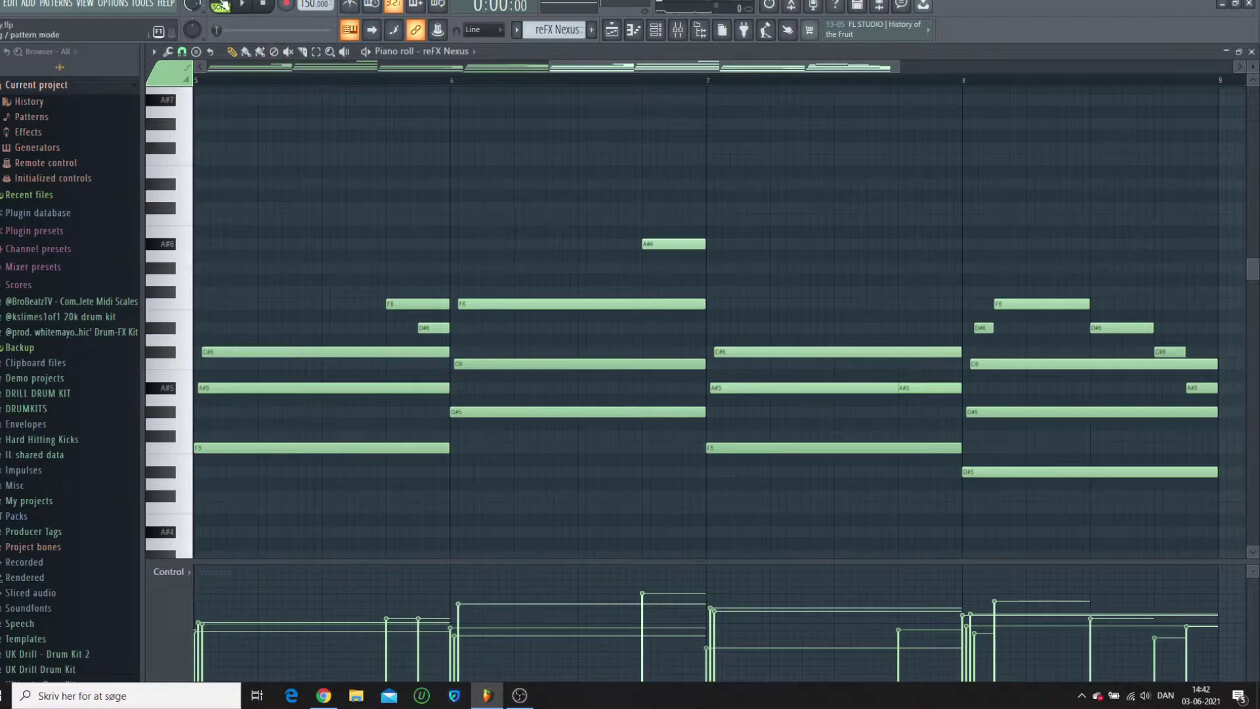
scroll(265, 86, down, 3)
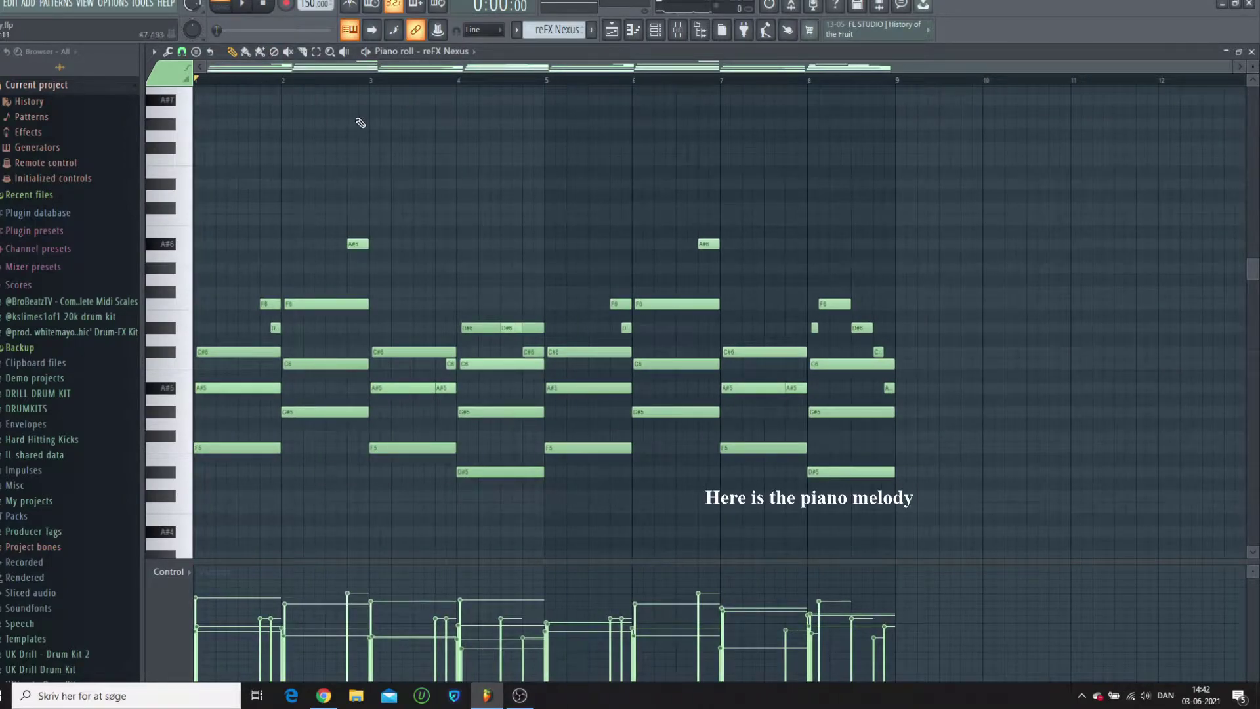
key(space)
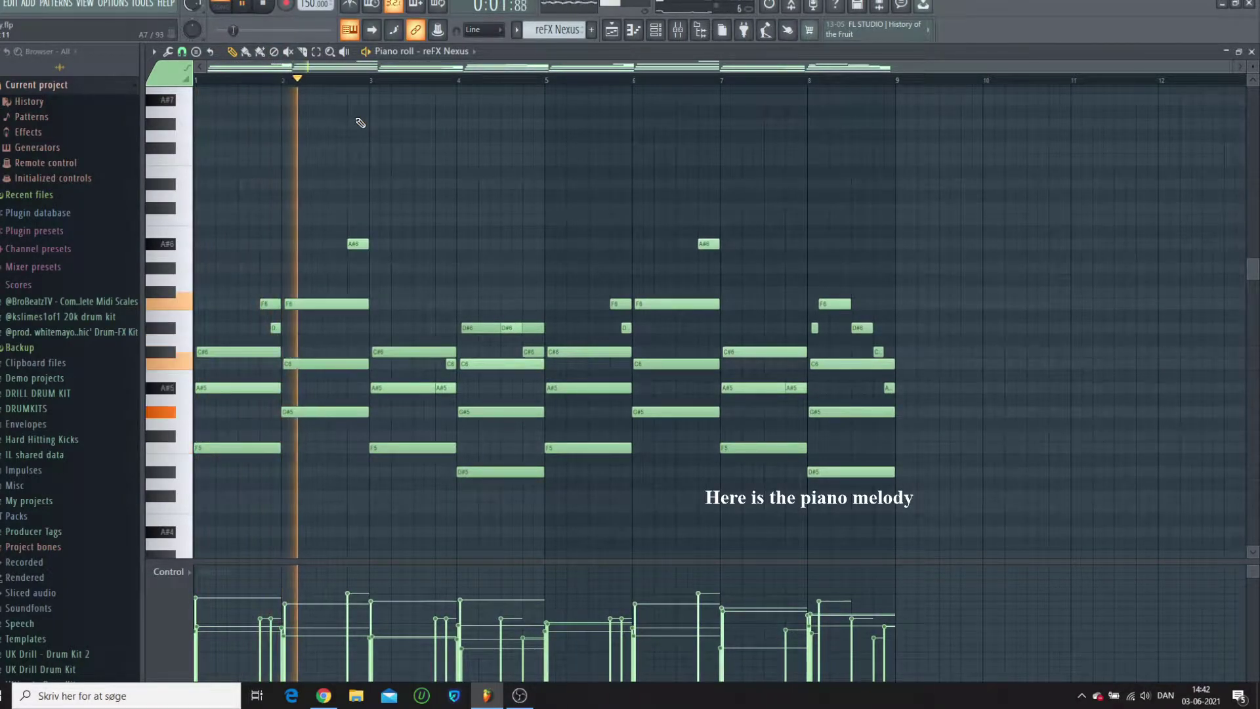
scroll(360, 124, down, 2)
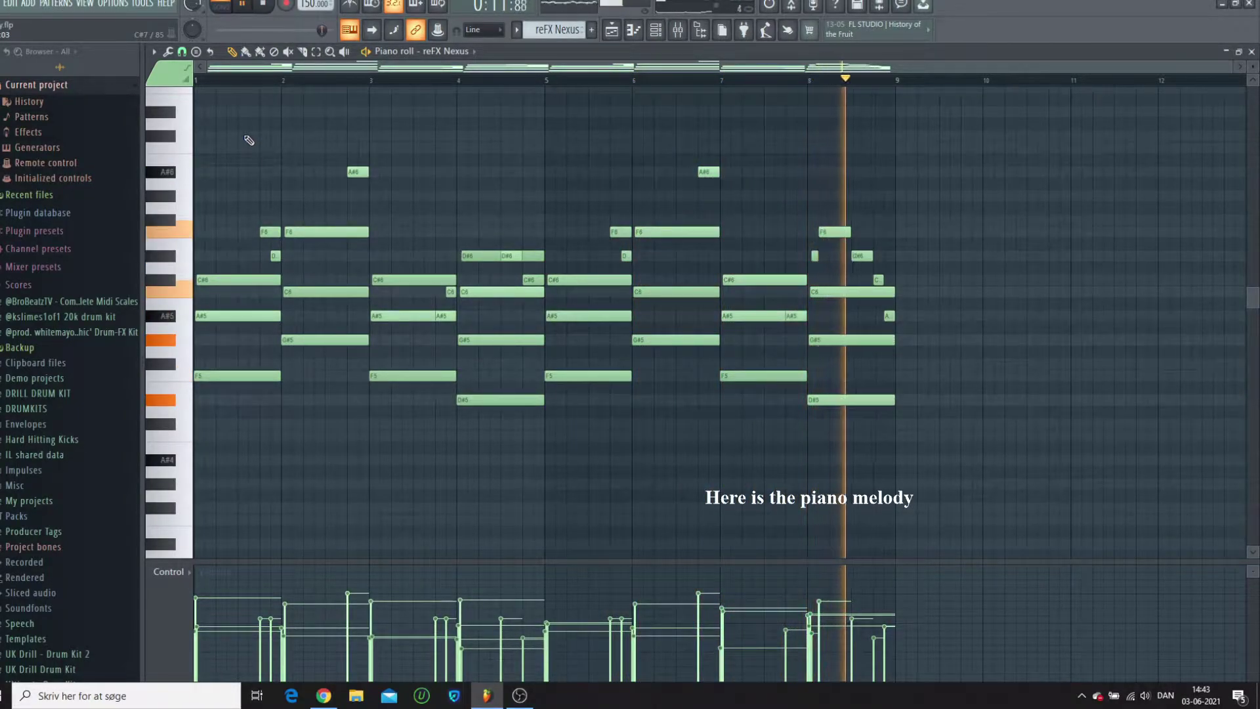
key(space)
click(1251, 52)
Examine the Fruity parametric EQ 2 curve on the reFX Nexus mixer track, then return to the playlist.
click(679, 31)
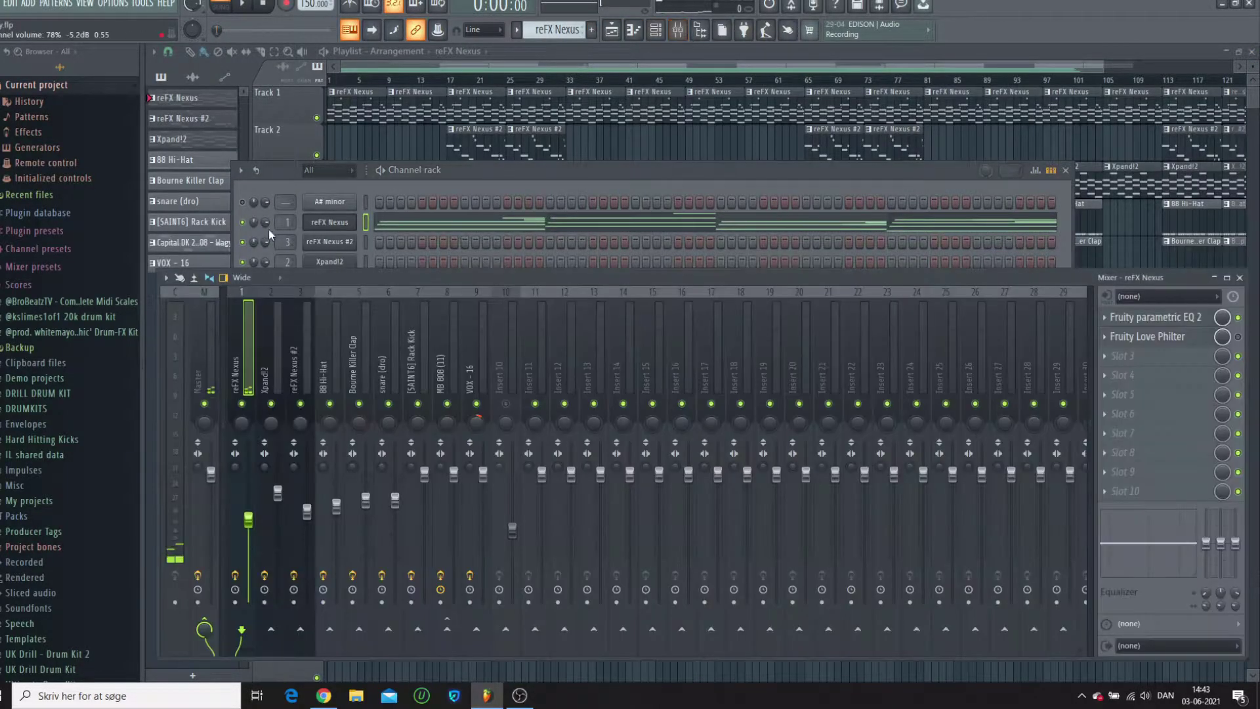
click(1151, 320)
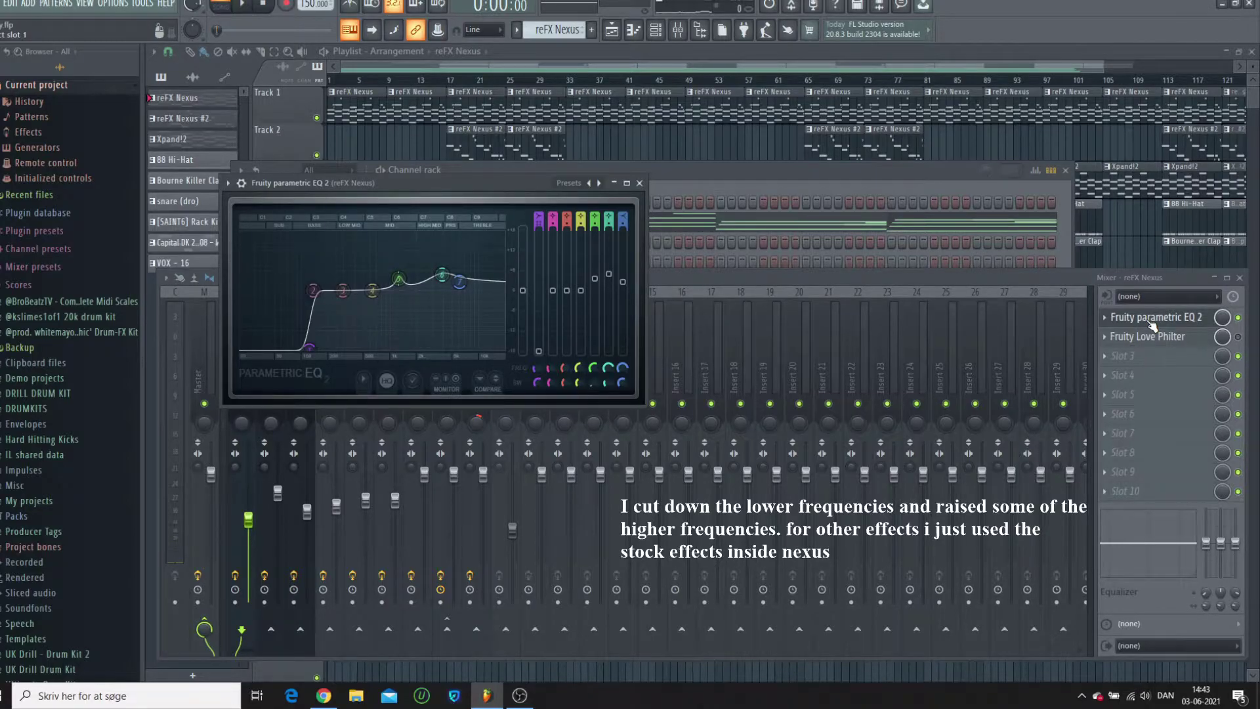
click(1153, 327)
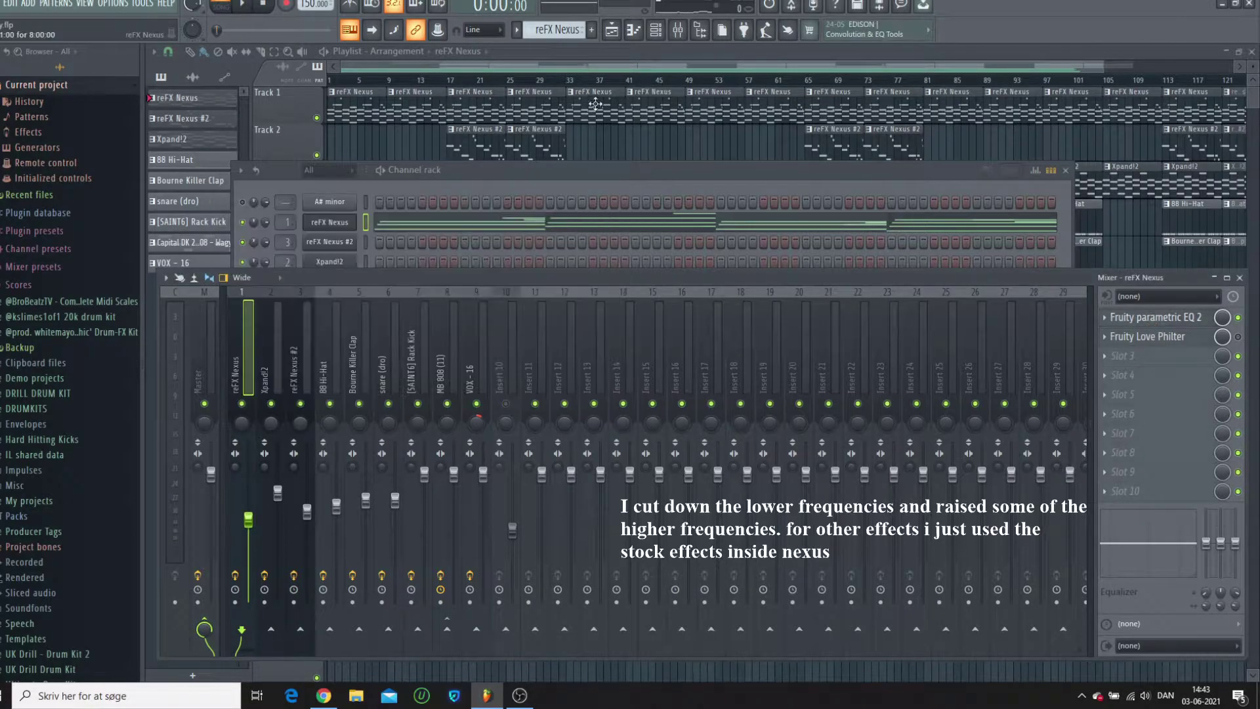
click(595, 55)
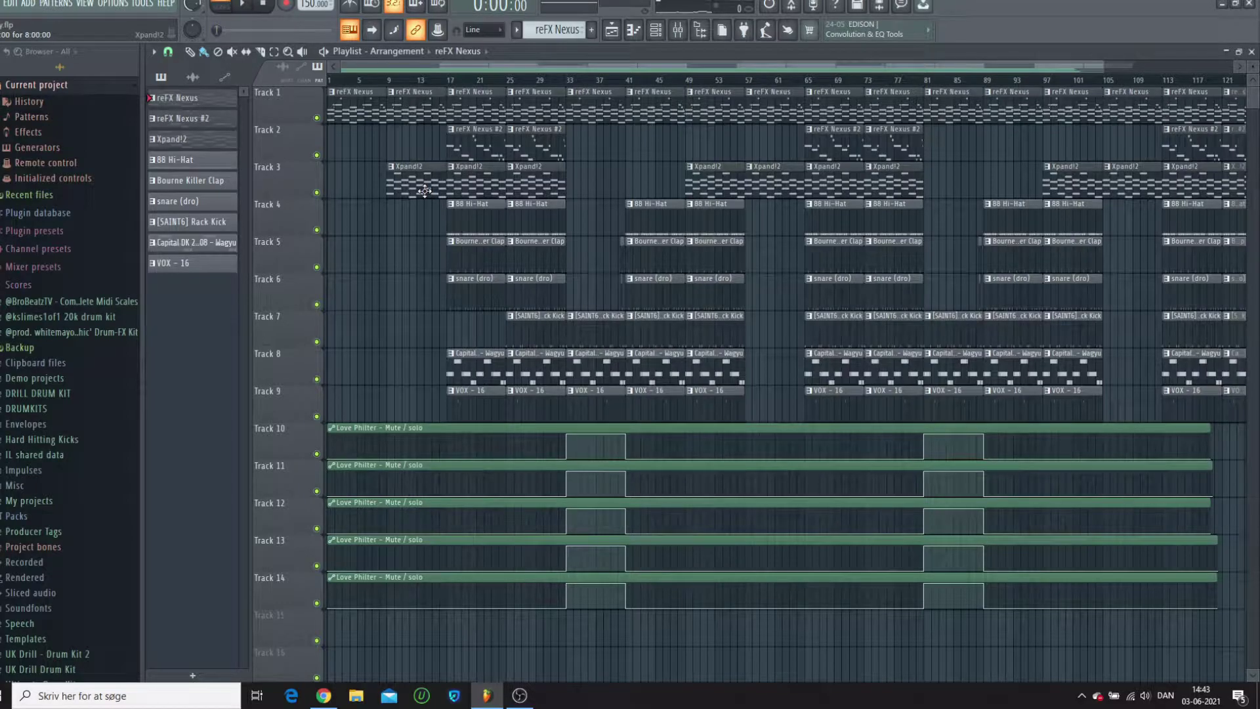
Open the Xpand!2 channel's instrument to examine its preset, and close it again.
click(657, 31)
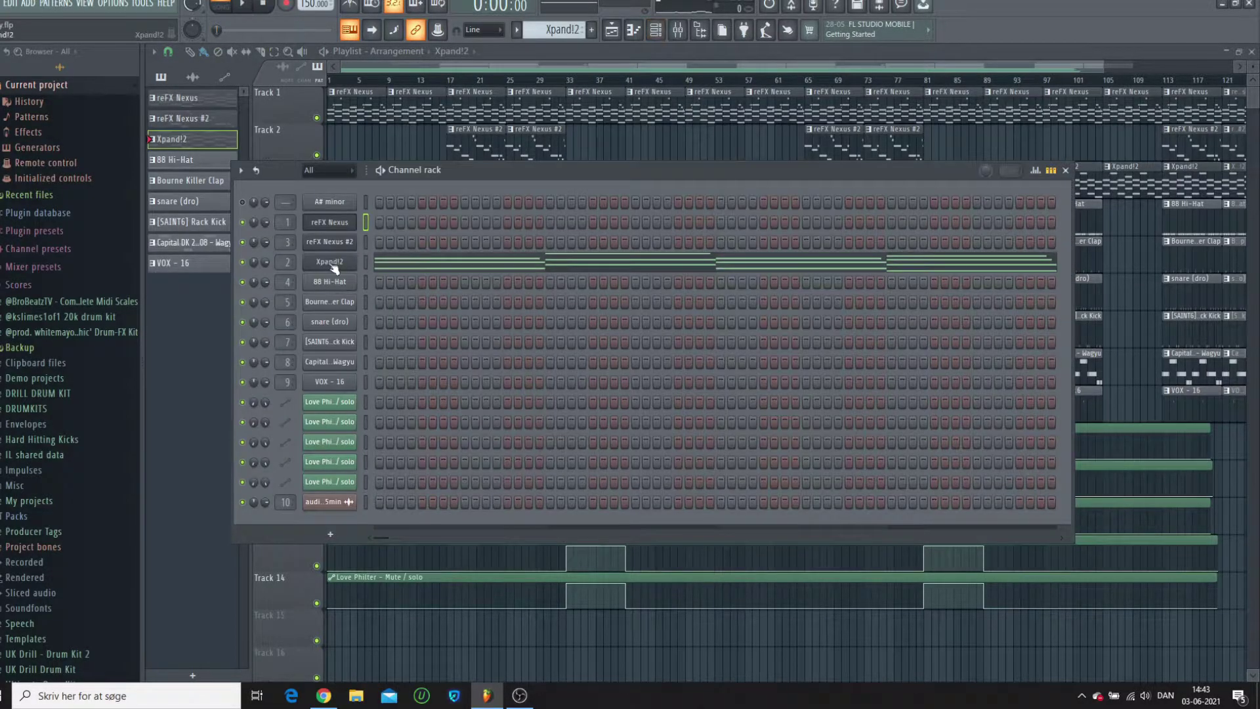
click(333, 264)
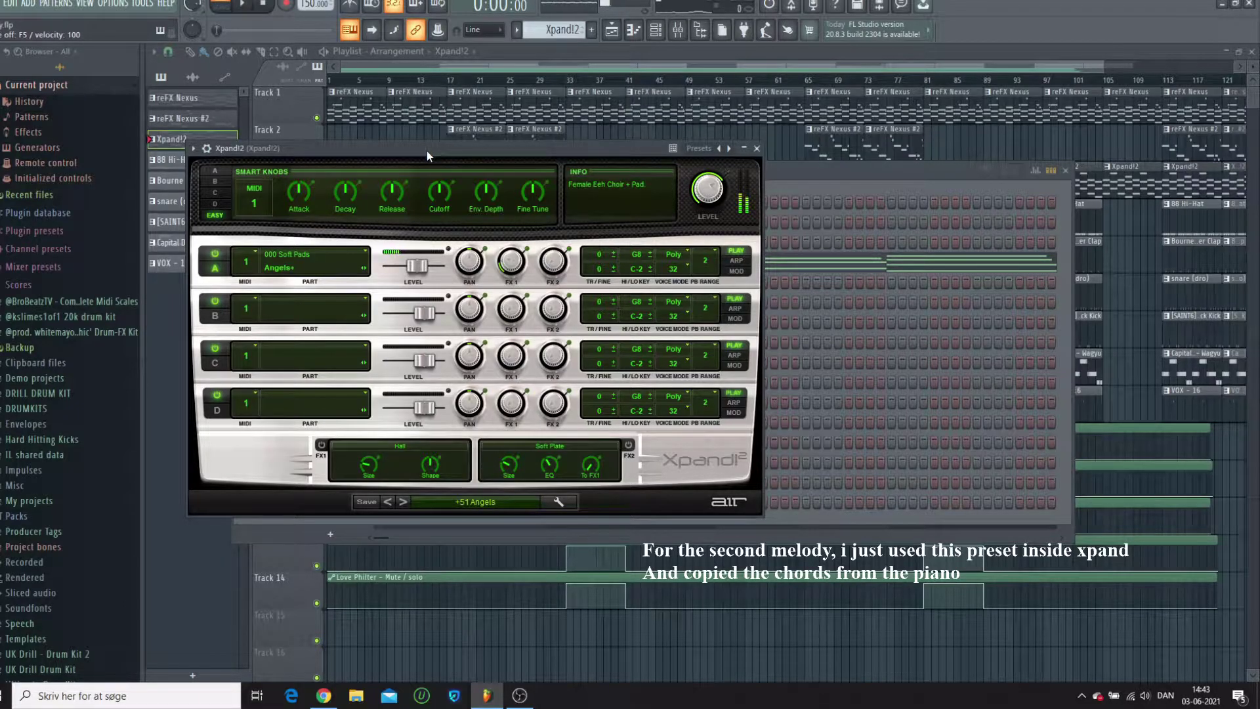
click(757, 149)
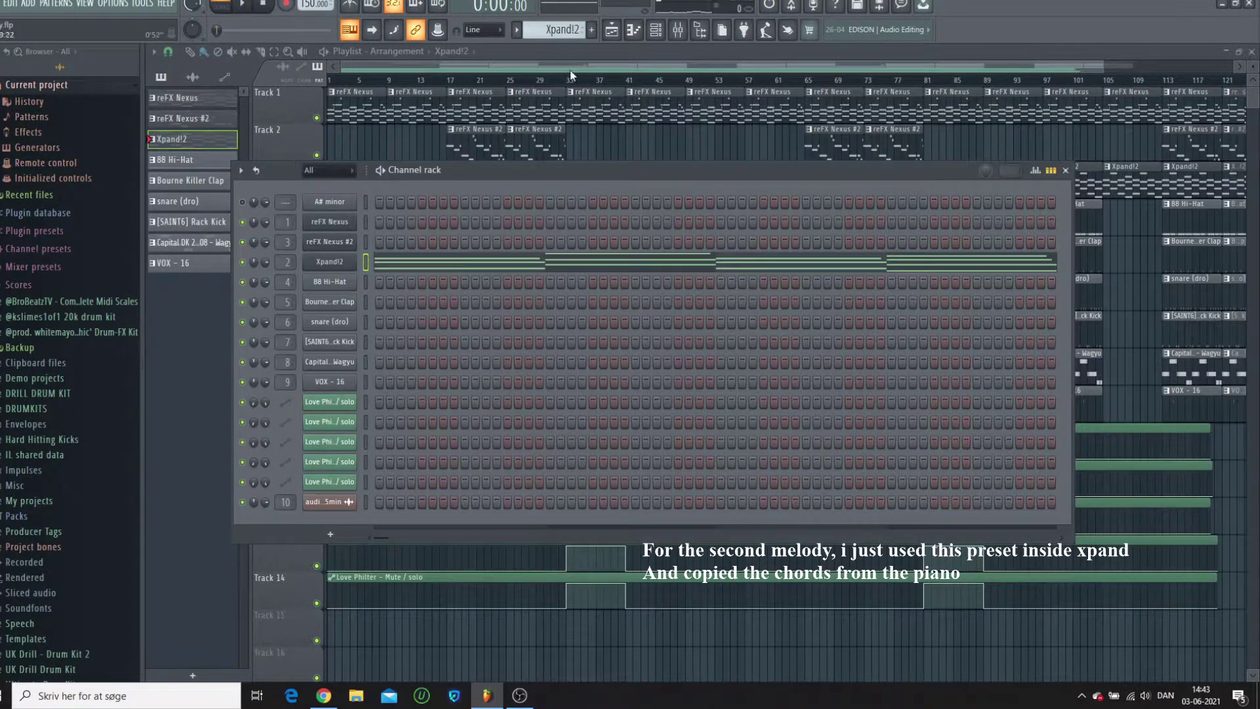
Open the Xpand!2 chord pattern in the piano roll and play it through.
click(484, 264)
scroll(390, 128, down, 5)
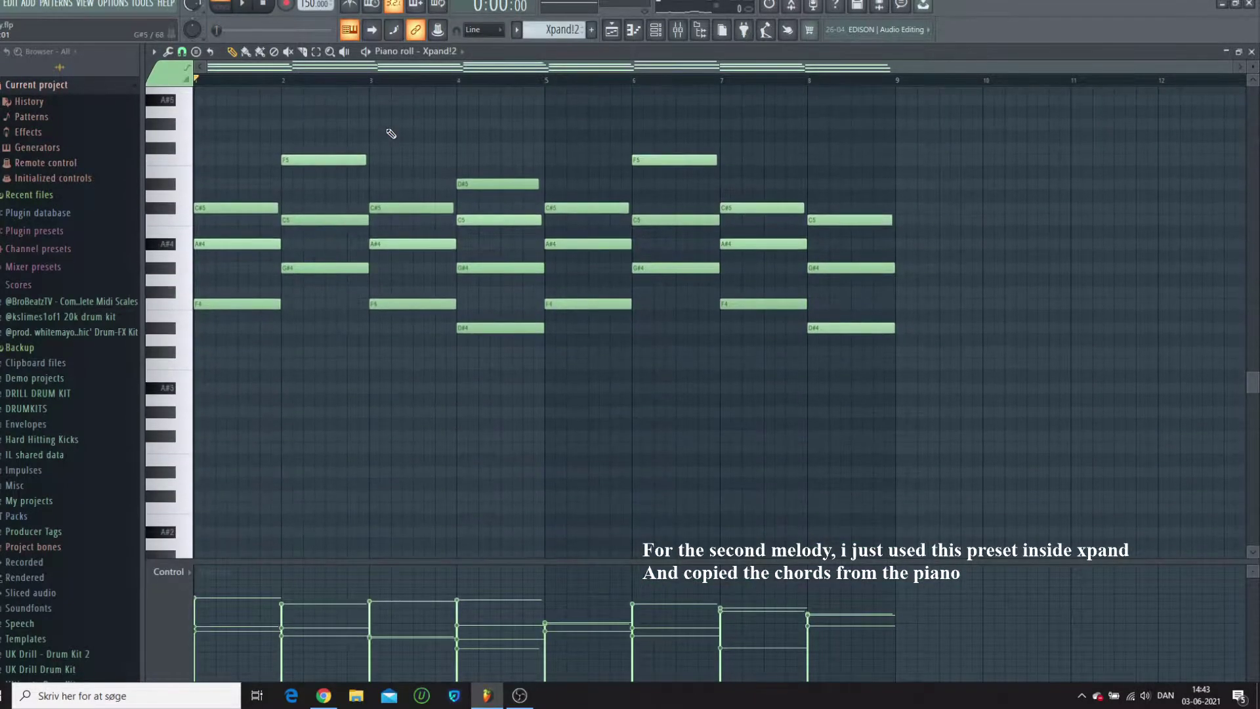
key(space)
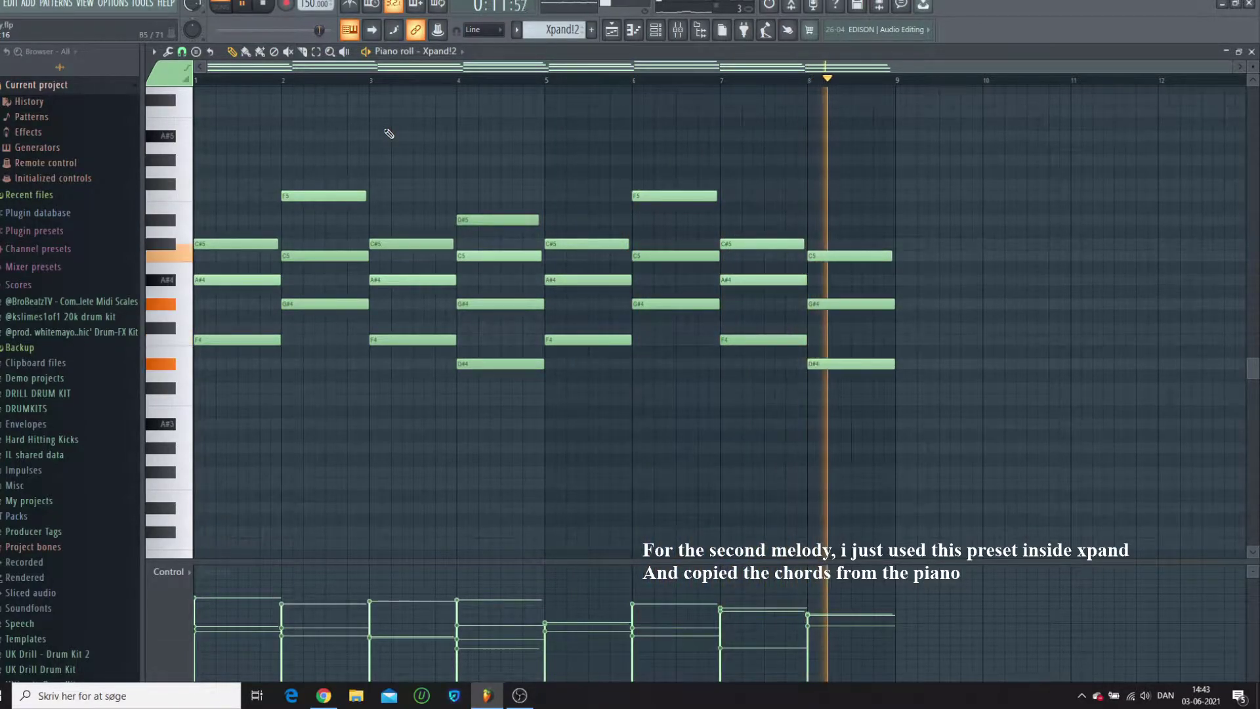
key(space)
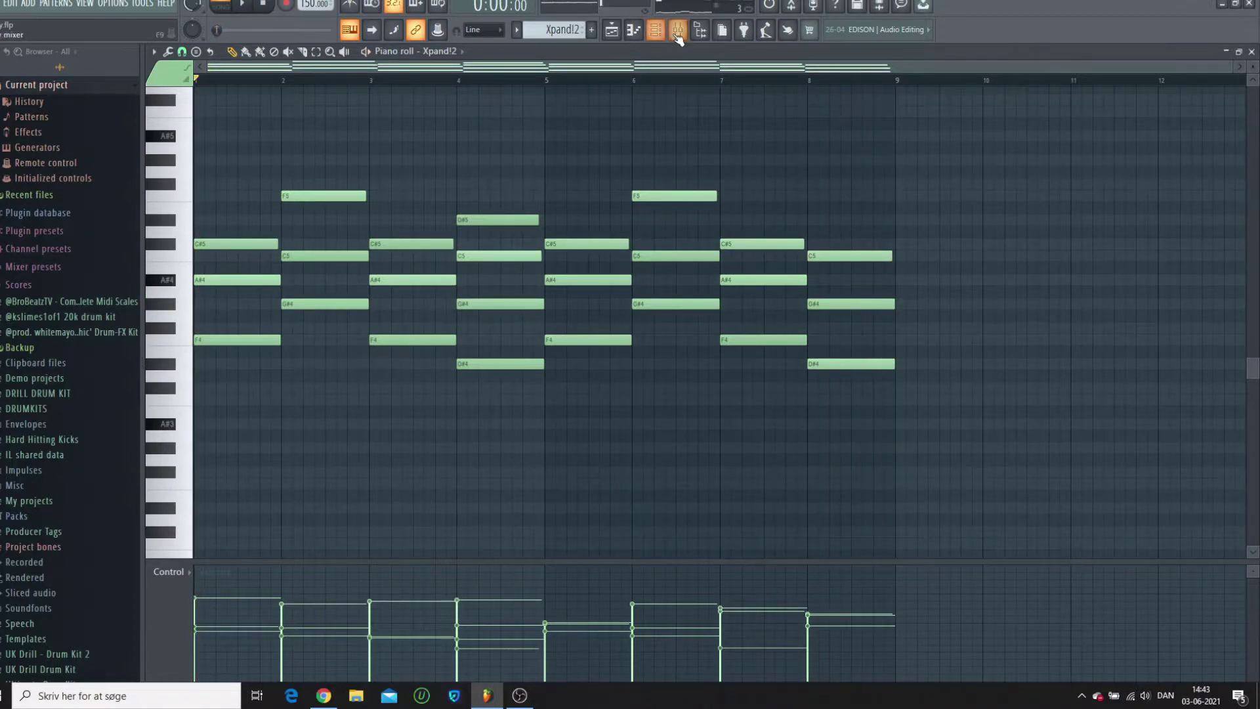
Examine the Fruity parametric EQ 2 curve on the Xpand!2 mixer track and return to the playlist.
click(676, 35)
click(1143, 323)
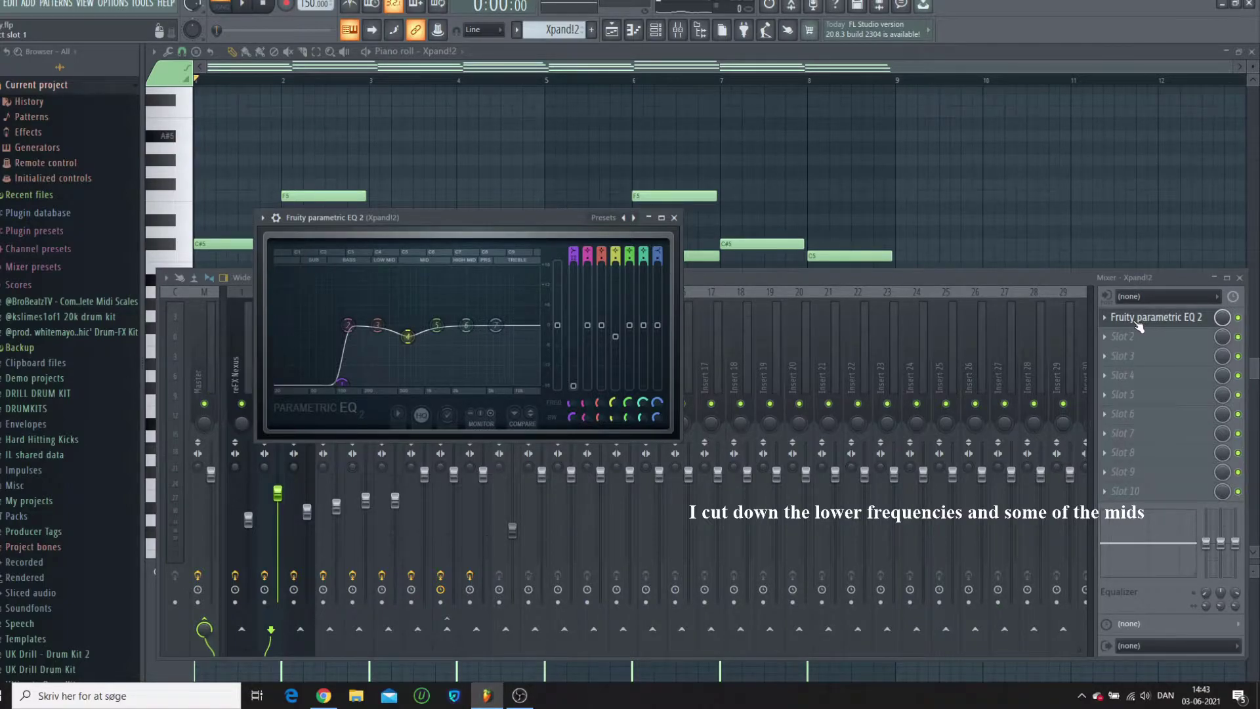
key(F5)
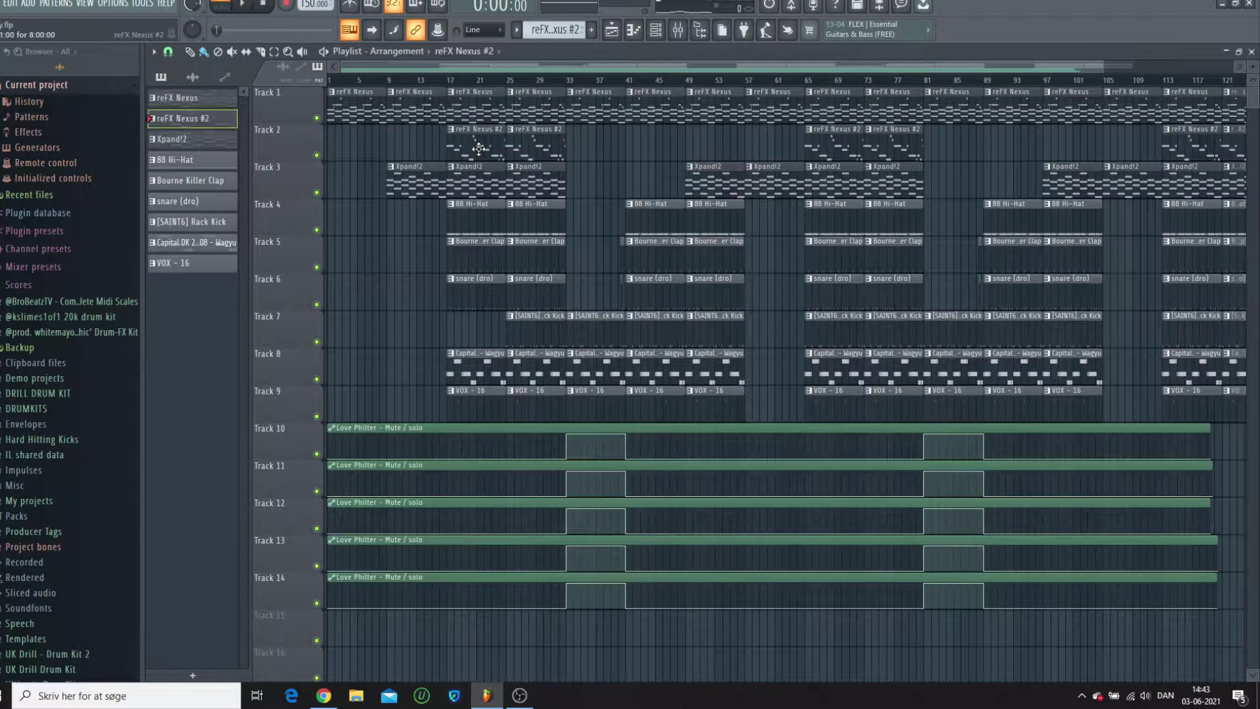
Bring up the reFX Nexus #2 pattern and open its instrument to examine the preset, then close the instrument.
double_click(478, 149)
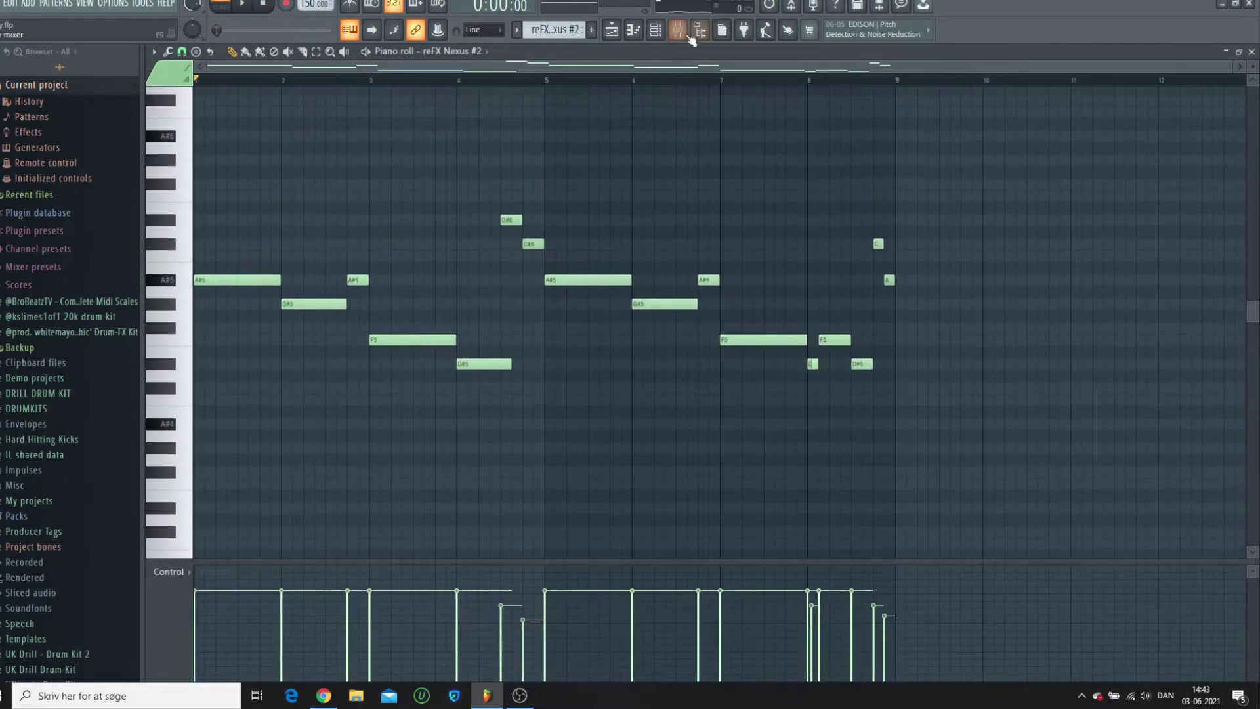
click(641, 31)
click(654, 34)
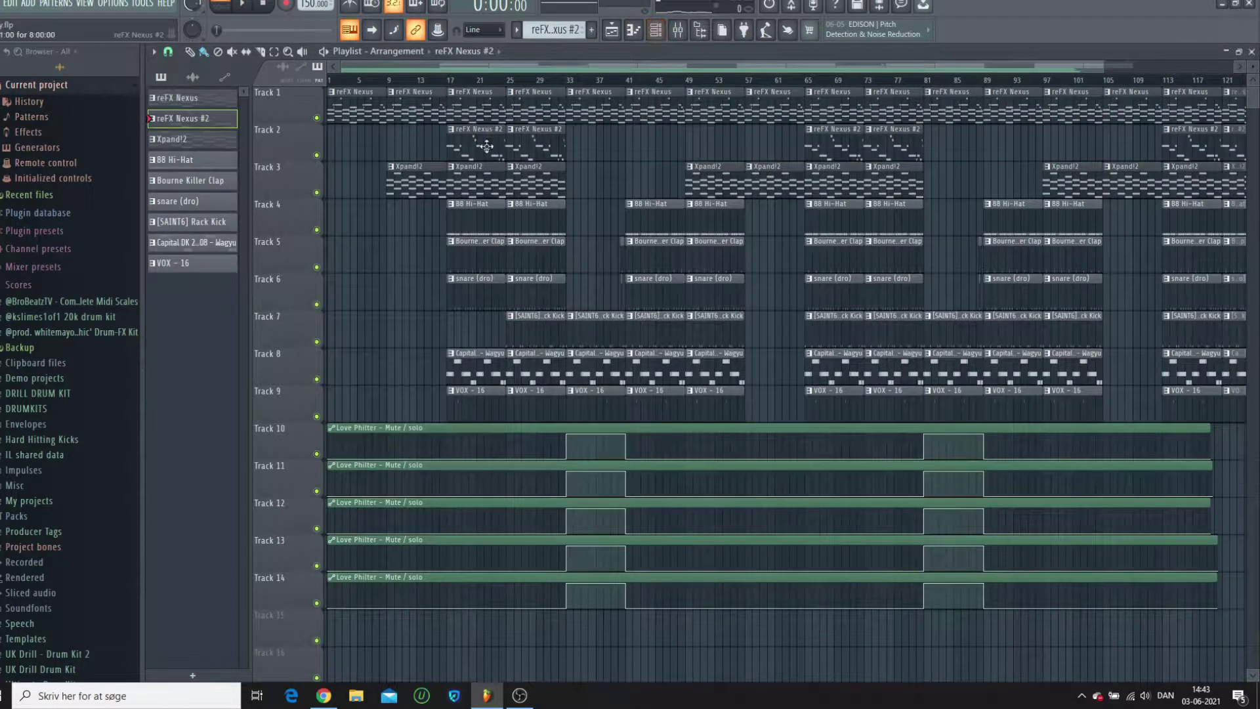
click(682, 33)
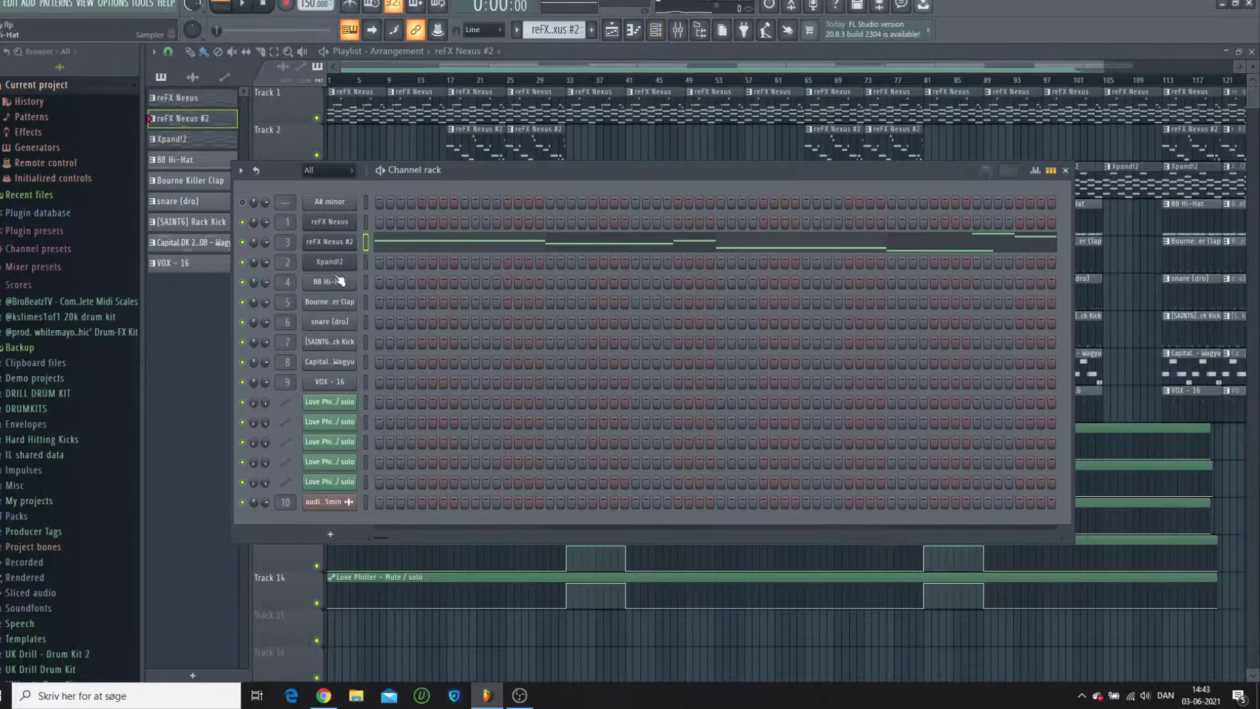
click(335, 243)
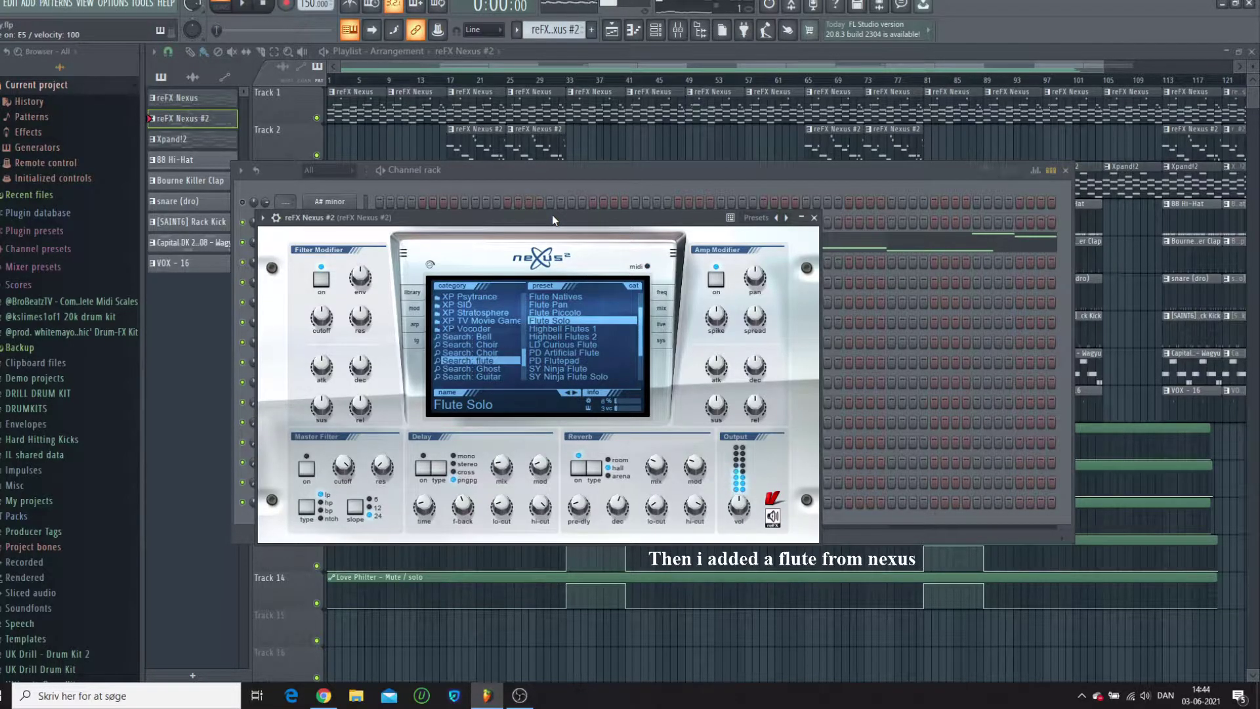
click(814, 217)
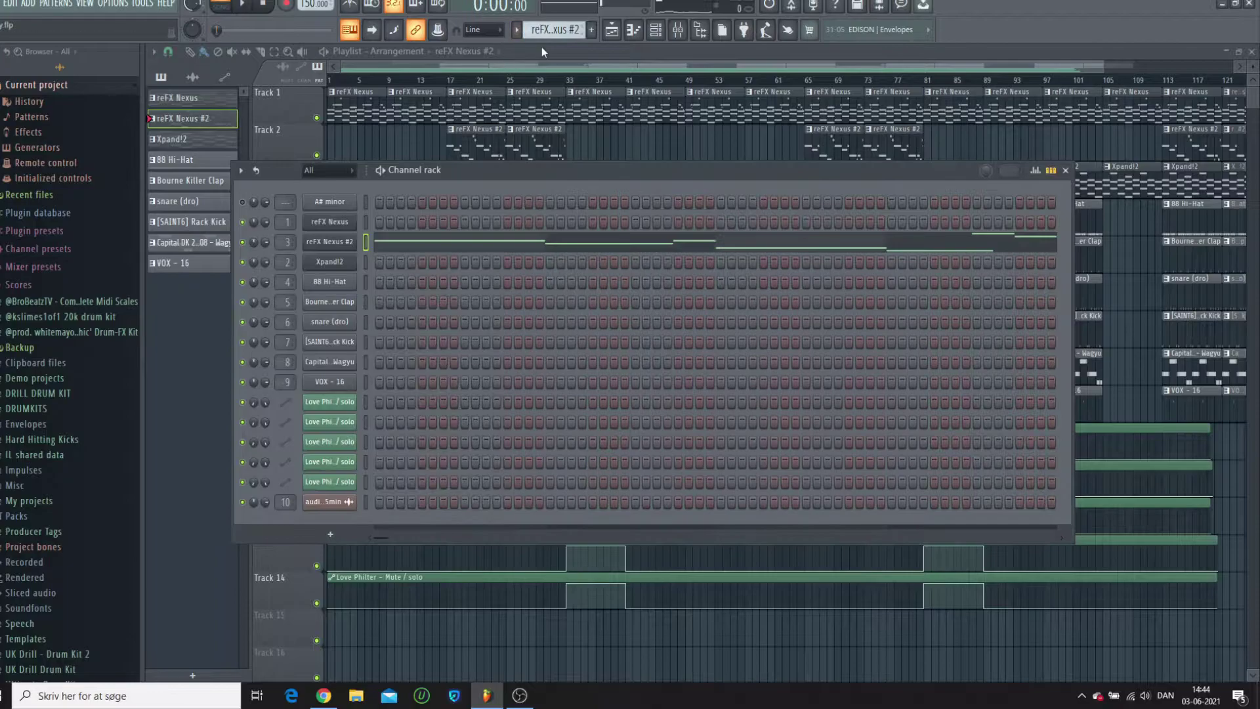
Play the reFX Nexus #2 pattern through in the piano roll, then close the piano roll.
click(451, 255)
key(space)
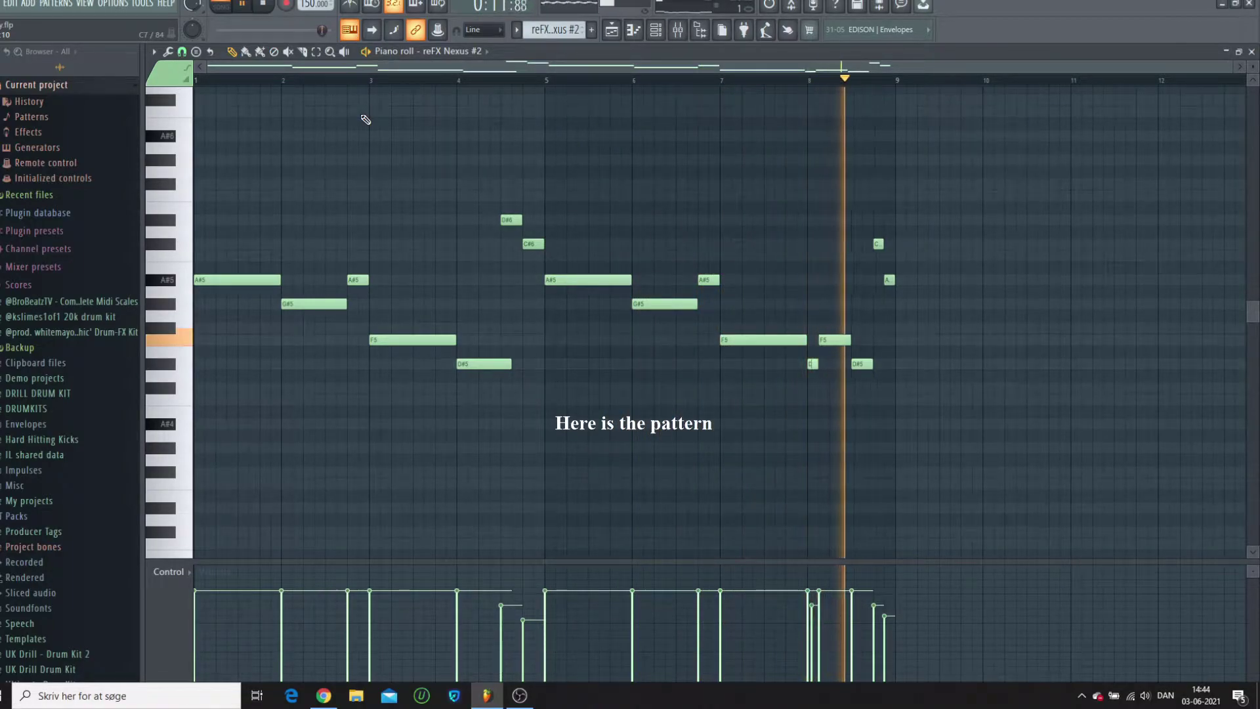
key(space)
click(1252, 51)
Examine the Fruity parametric EQ 2 and Fruity Reeverb 2 settings side by side on the reFX Nexus #2 mixer track.
click(679, 32)
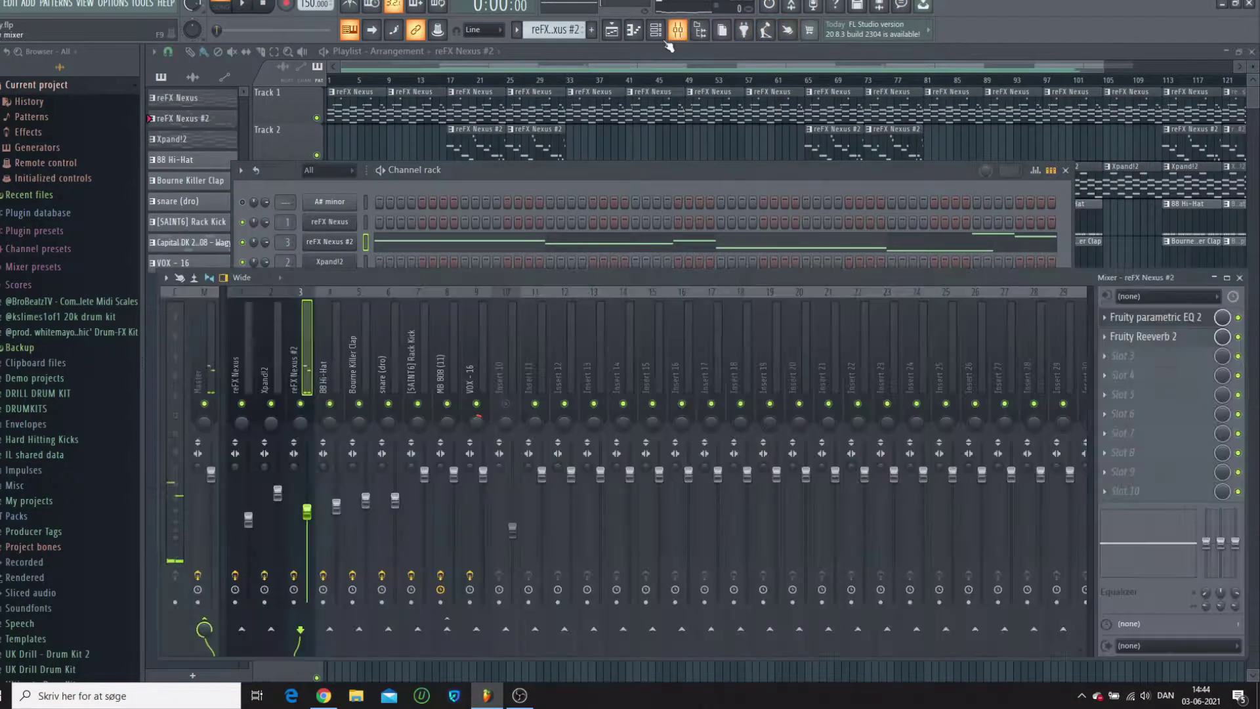
click(1150, 321)
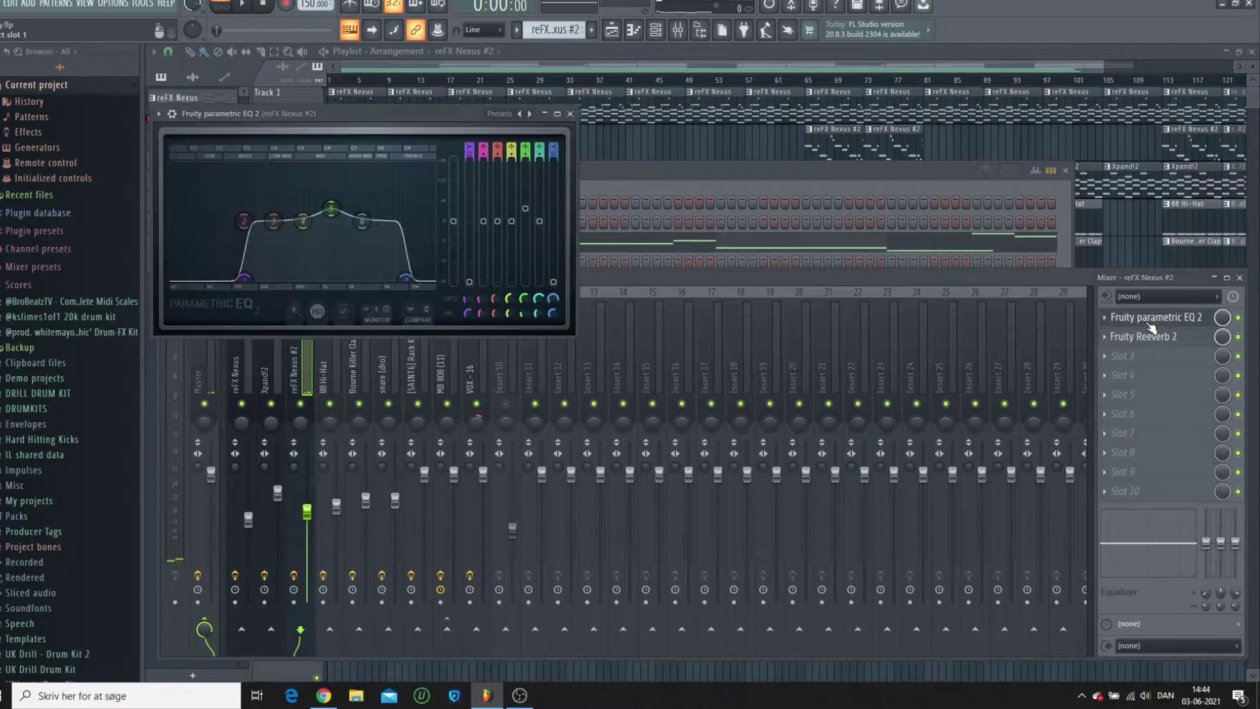
click(1175, 339)
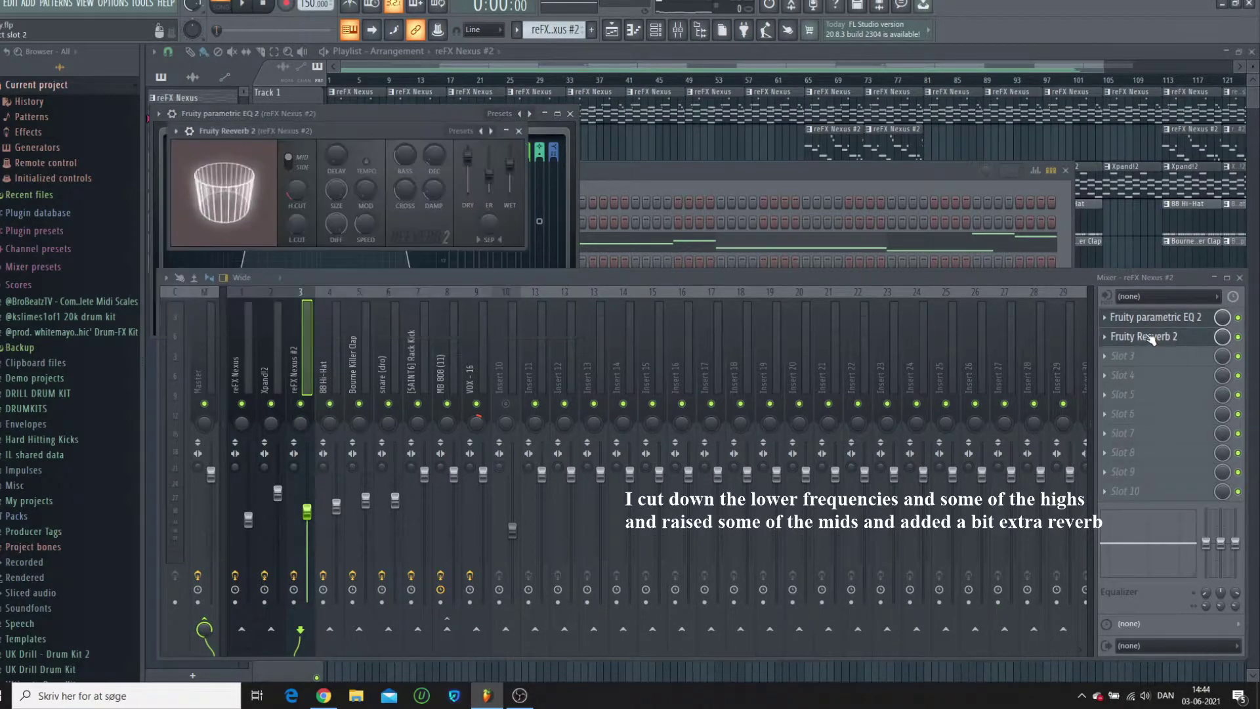
drag(355, 130, 798, 121)
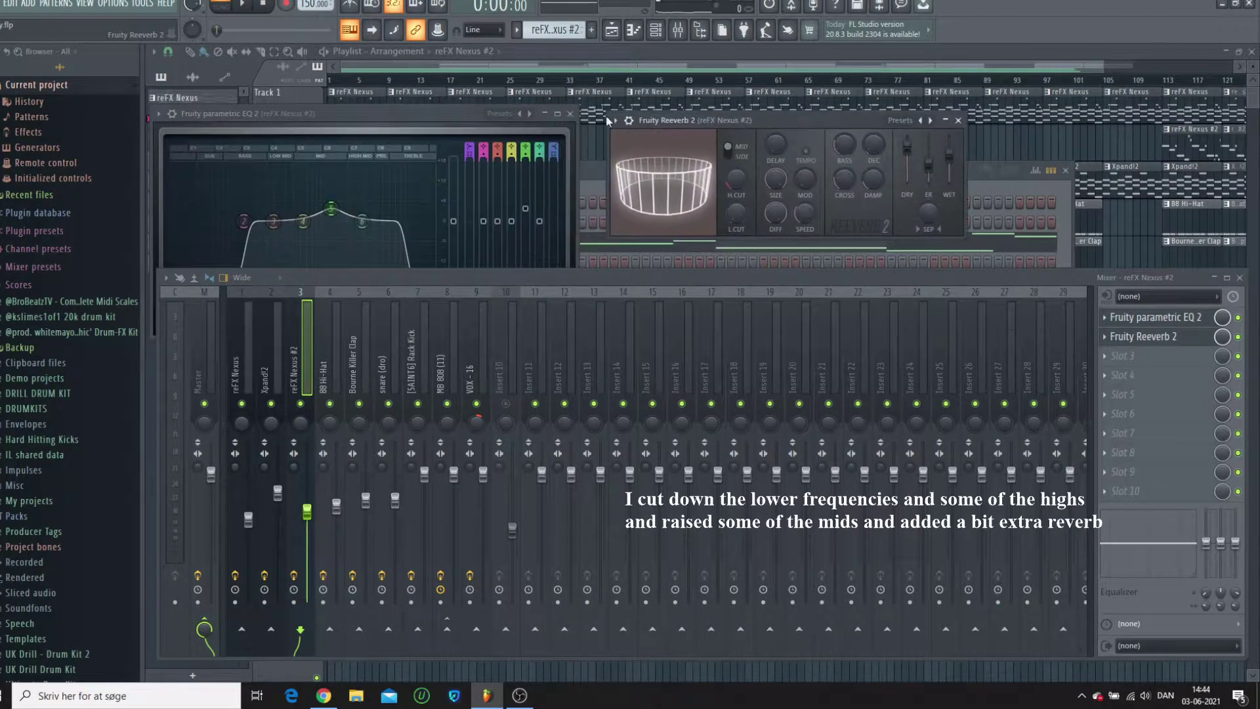
click(454, 116)
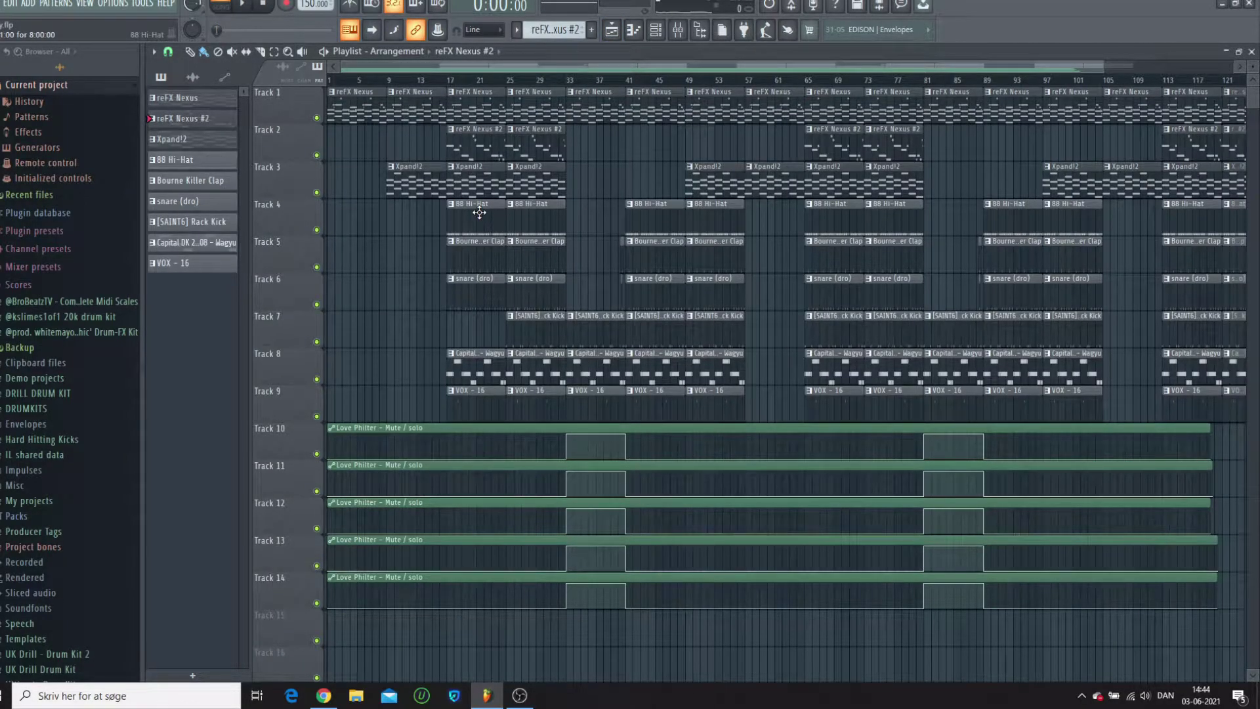
Examine the 88 Hi-Hat channel's sample settings and the Fruity Reeverb 2 on its mixer track.
click(656, 31)
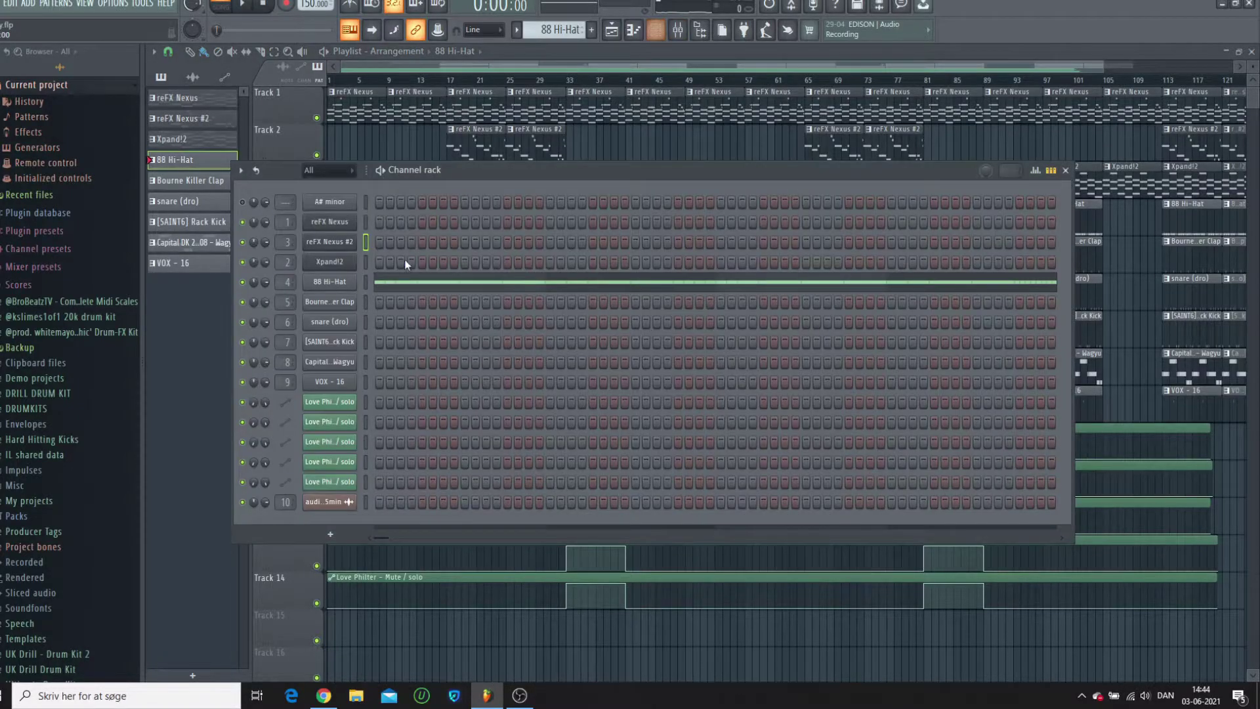
click(330, 282)
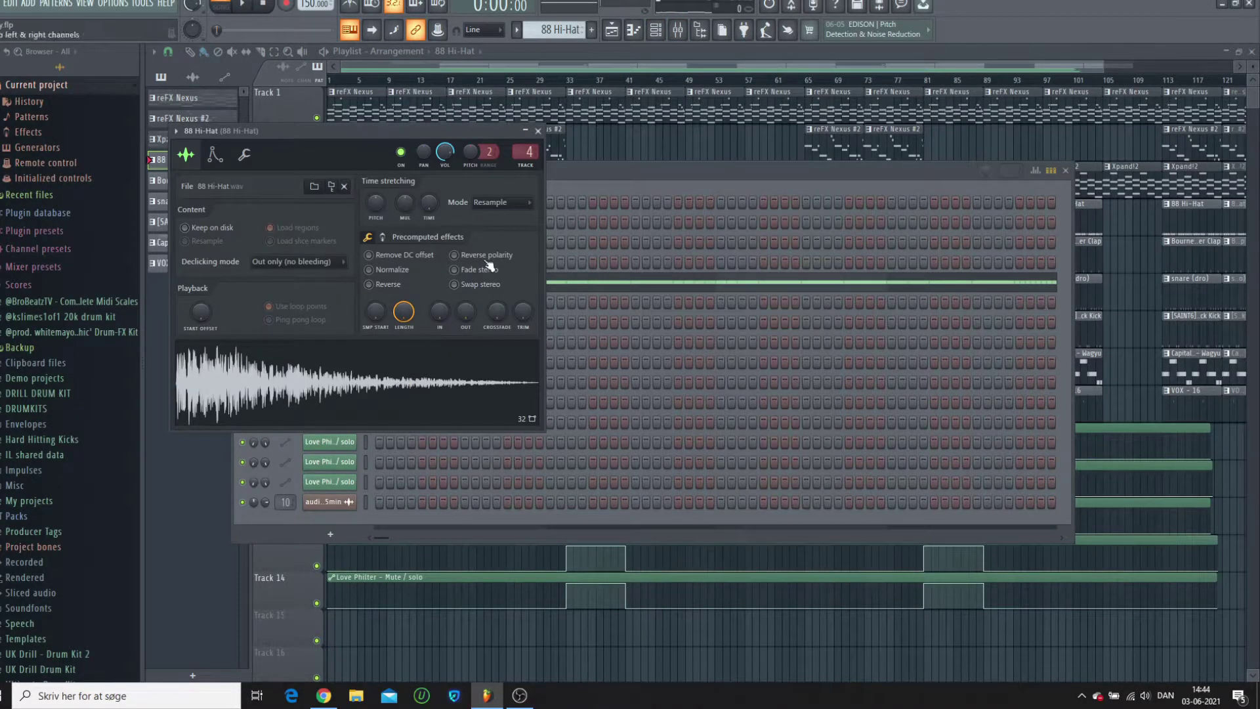
click(680, 33)
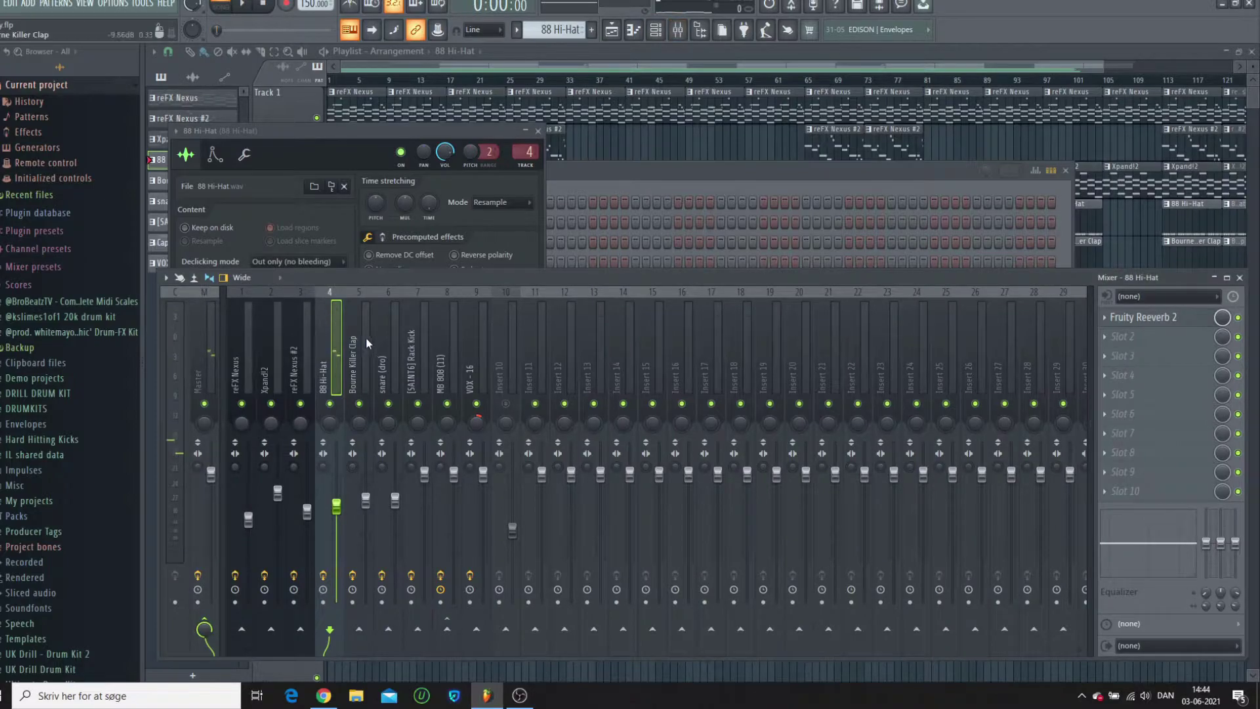
click(1141, 318)
drag(419, 155, 479, 177)
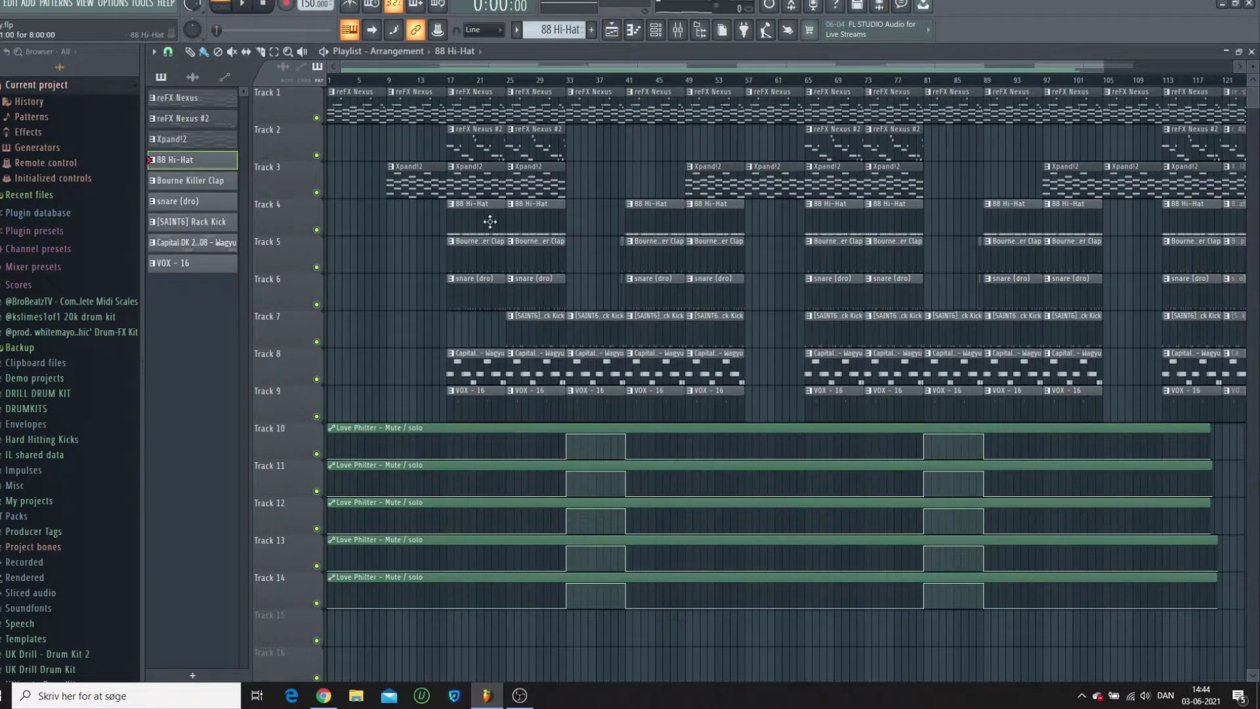
Open the 88 Hi-Hat pattern in the piano roll and play it through.
double_click(490, 222)
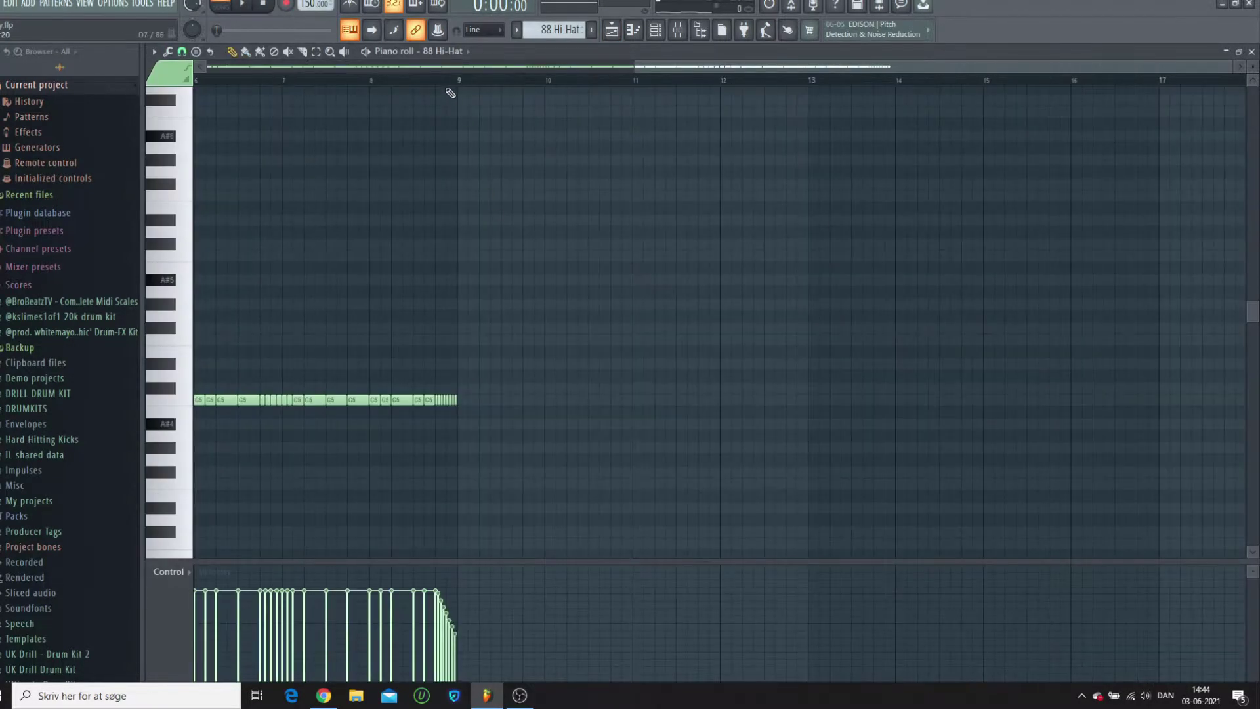
key(space)
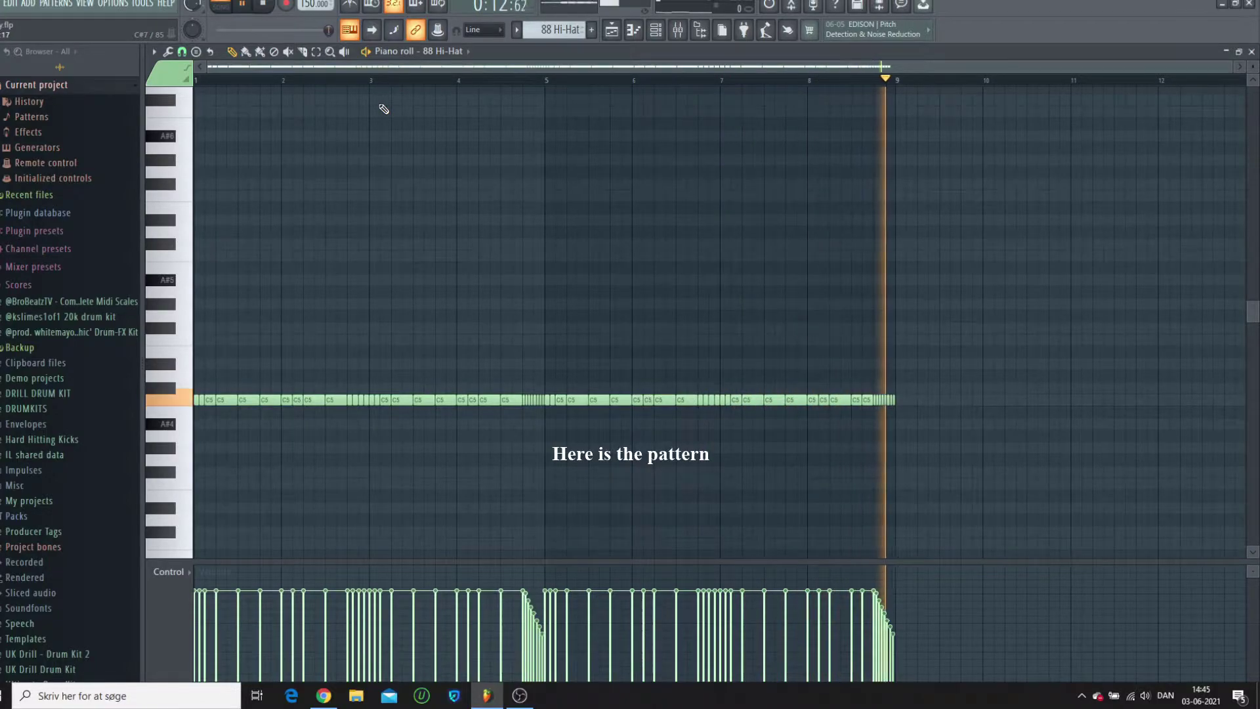
Stop playback of the 88 Hi-Hat pattern and return to the playlist view.
click(1251, 51)
key(space)
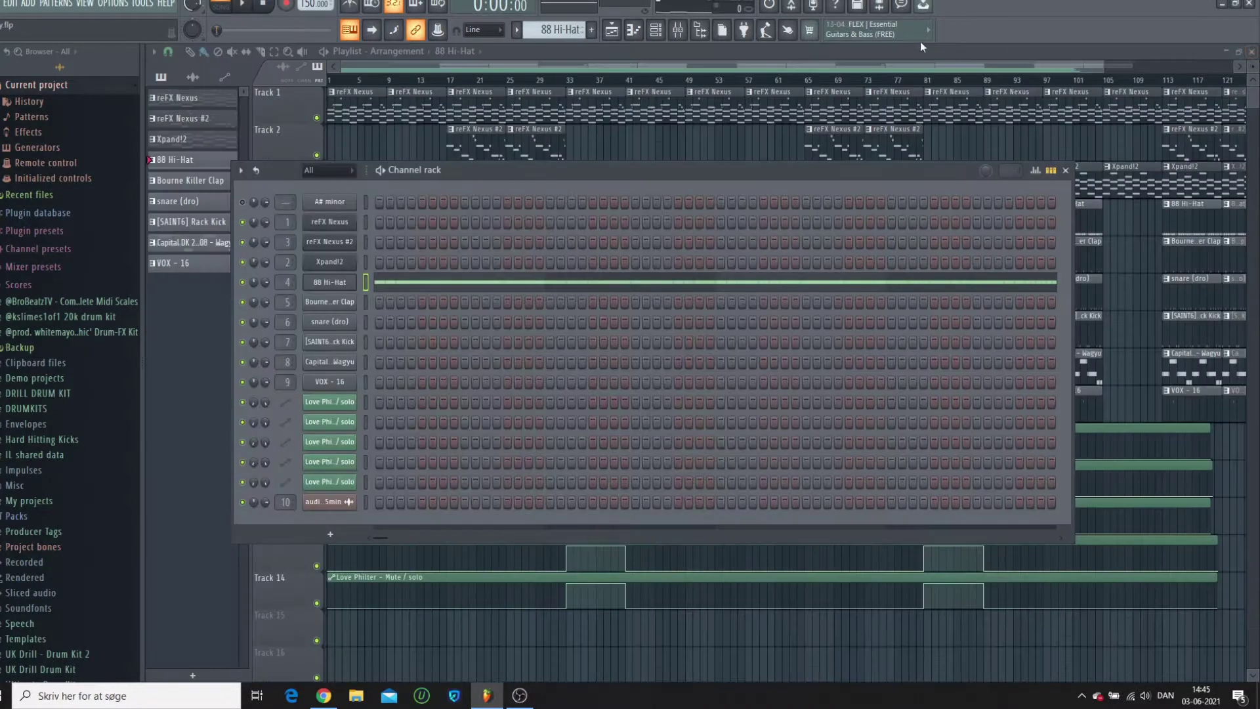
key(F6)
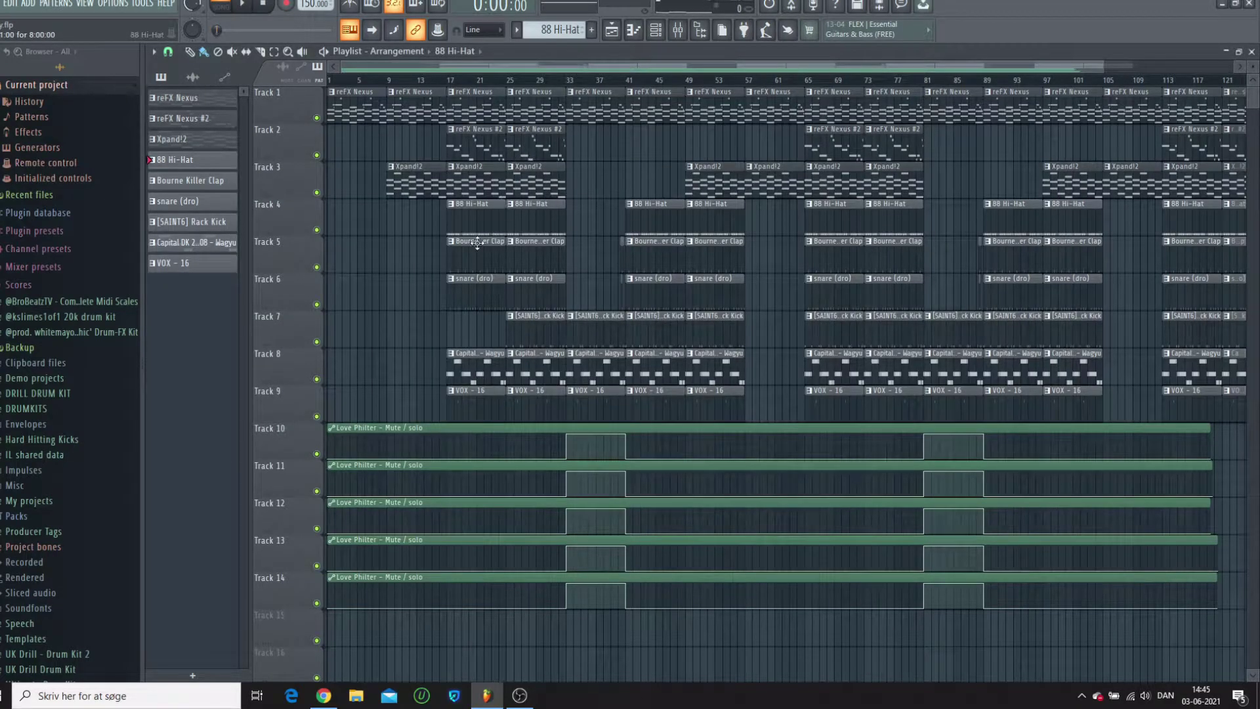
Examine the Bourne Killer Clap channel's sample settings, then return to the playlist.
click(655, 30)
click(328, 302)
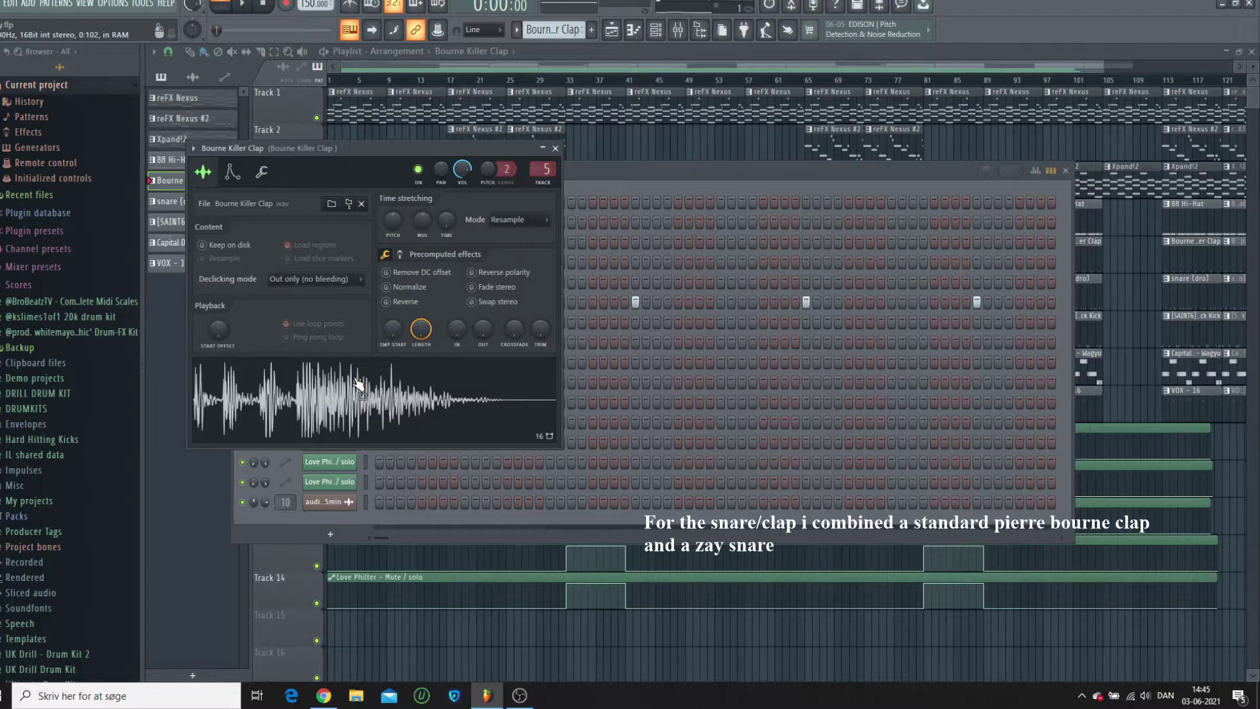
click(555, 148)
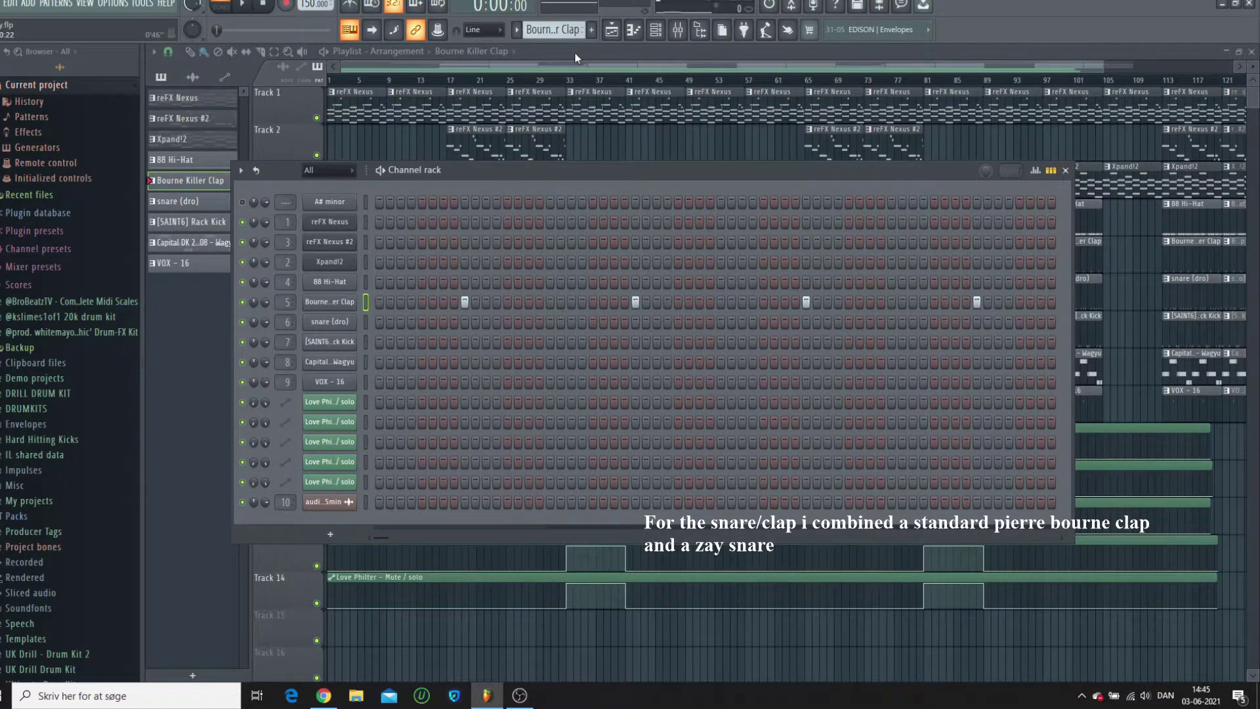
key(F6)
Select the snare (dro) pattern and examine its channel's sample settings, then return to the playlist.
click(482, 293)
click(658, 30)
click(329, 321)
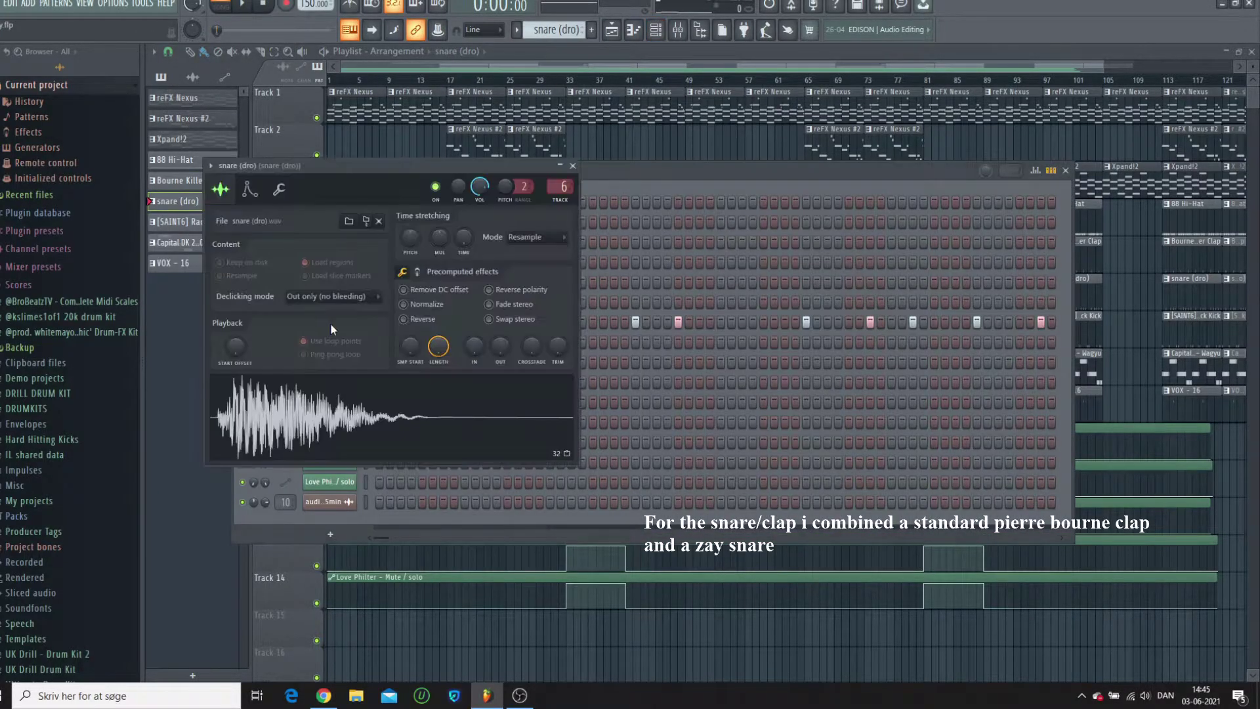
click(573, 166)
key(F6)
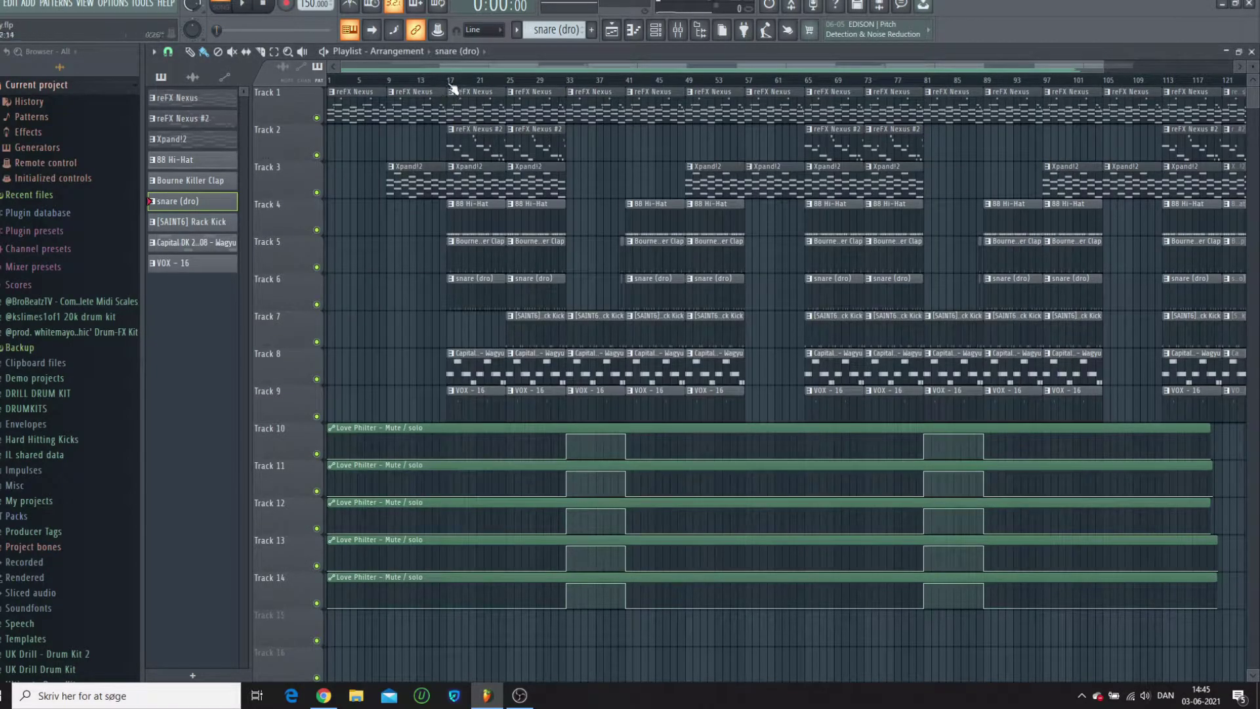
Solo the Bourne Killer Clap and snare (dro) tracks together in the playlist, with the song position at bar 17.
scroll(452, 88, up, 5)
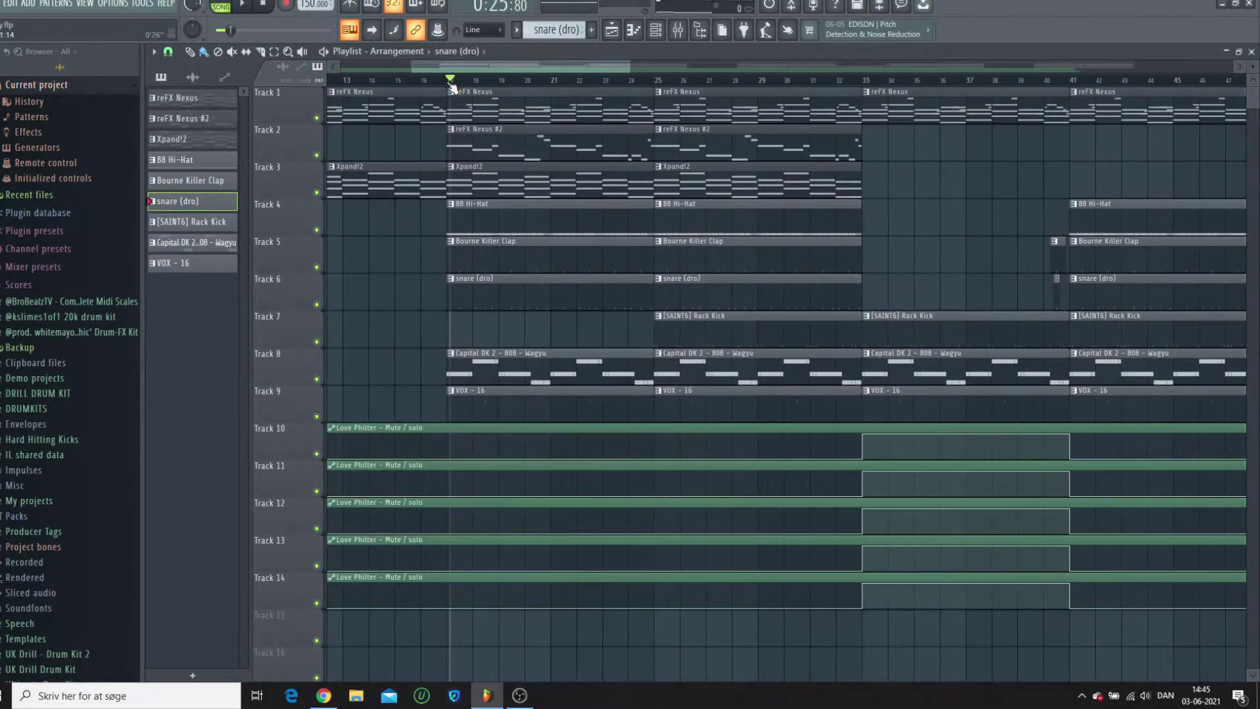
ctrl+click(316, 305)
click(317, 268)
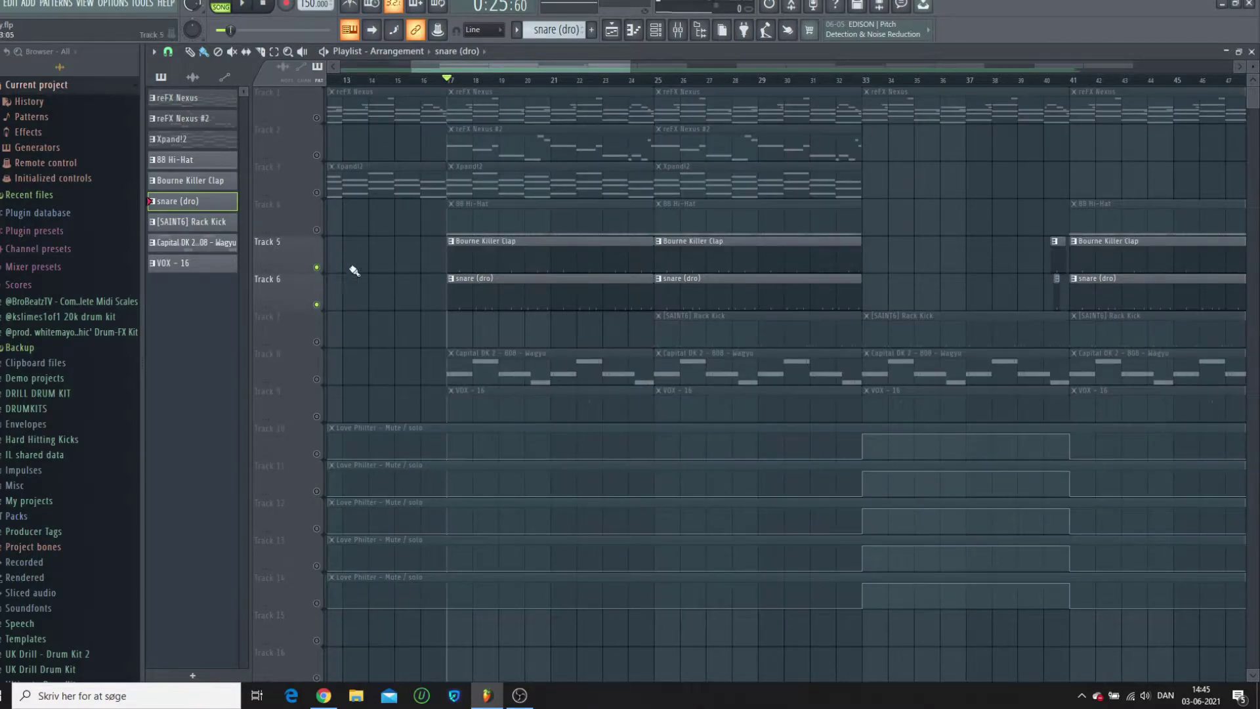
View the snare (dro) pattern in the piano roll and play it with the clap, then re-enable all playlist tracks.
double_click(470, 304)
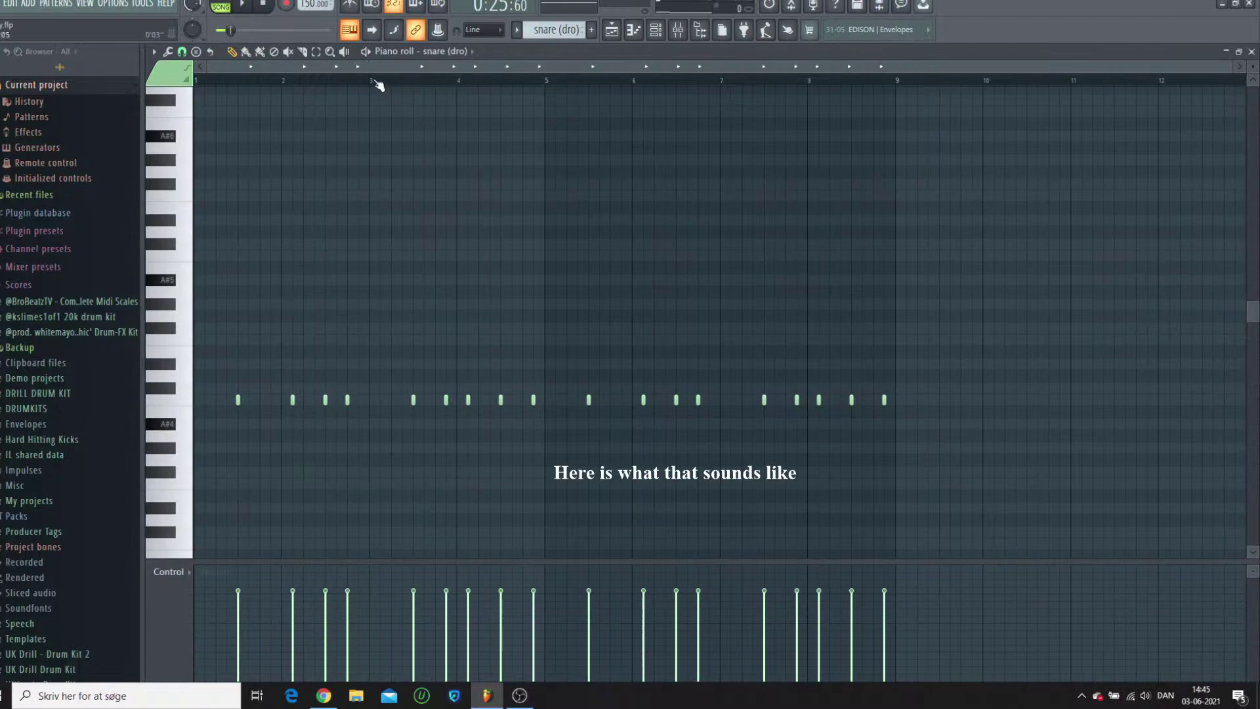
key(space)
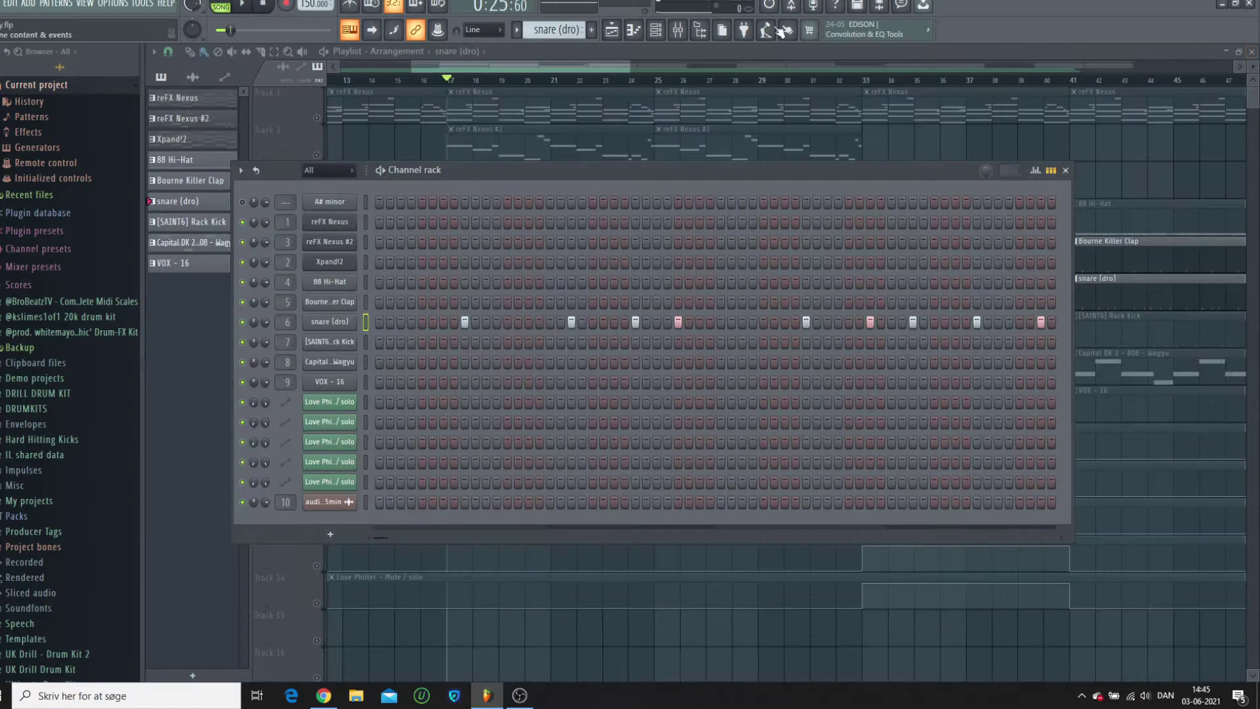
key(F6)
click(316, 119)
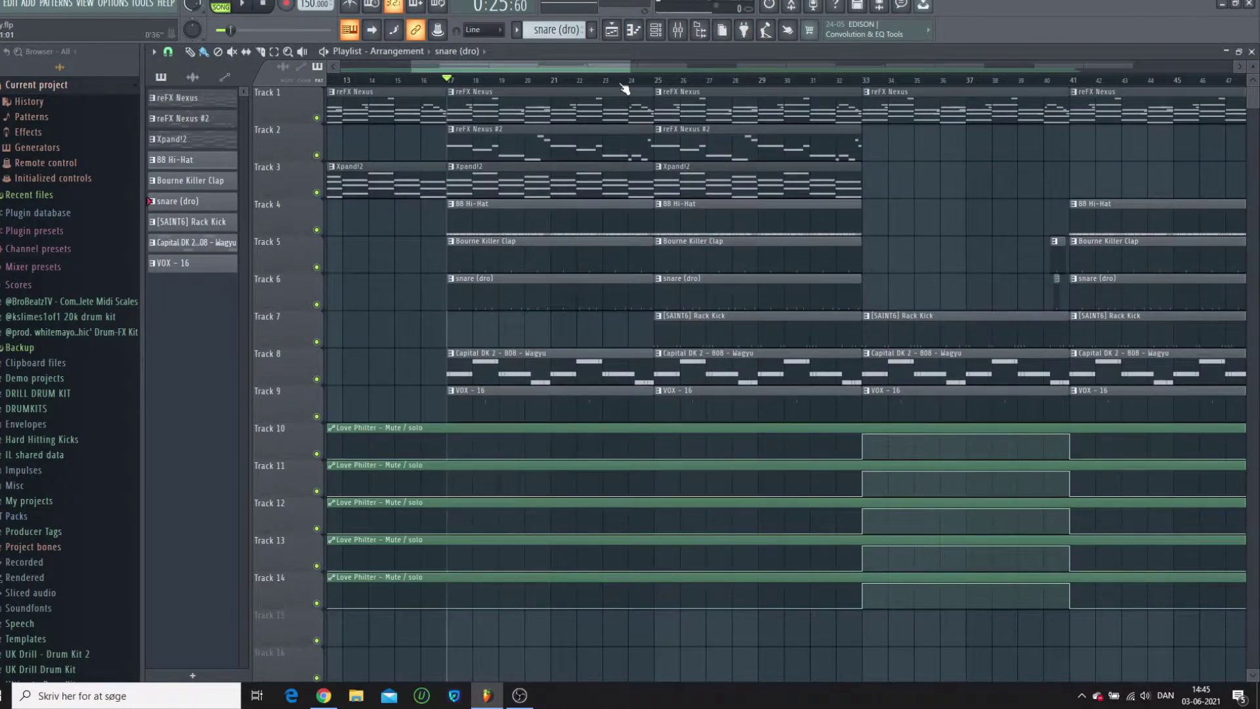
Open the VOX - 16 pattern in the piano roll and examine its channel's sample settings.
scroll(624, 88, down, 3)
double_click(560, 401)
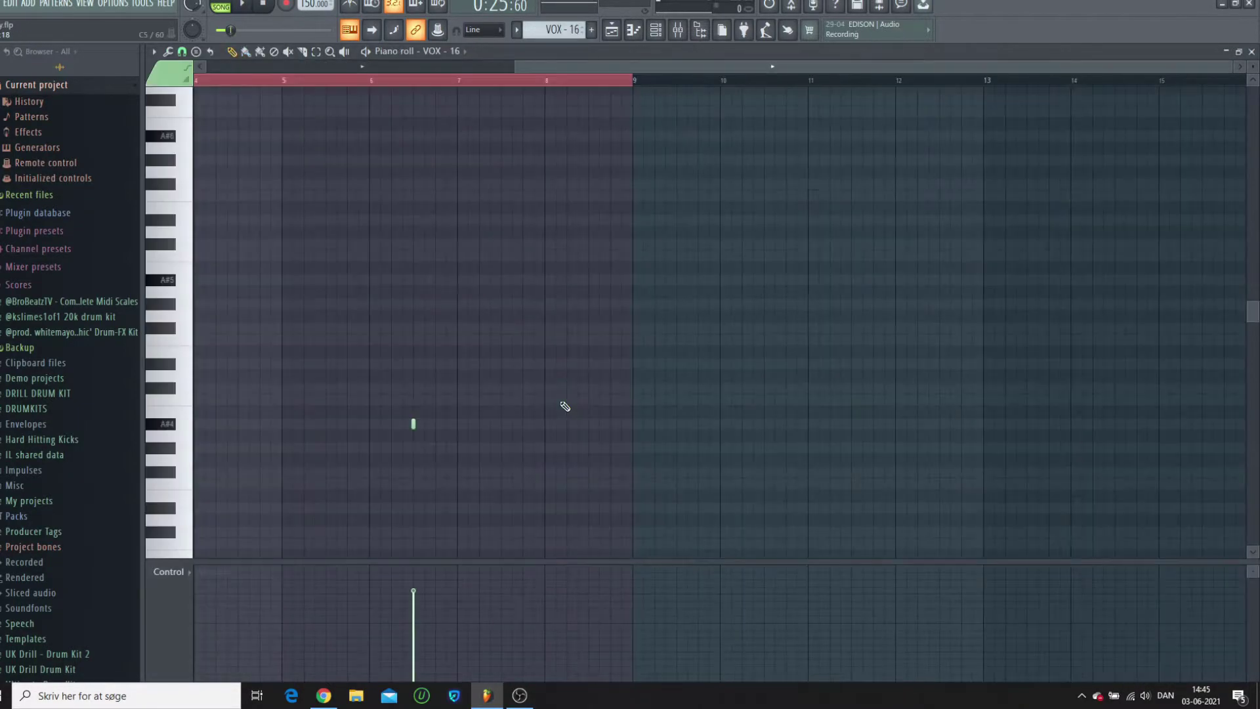
scroll(495, 82, down, 2)
click(657, 32)
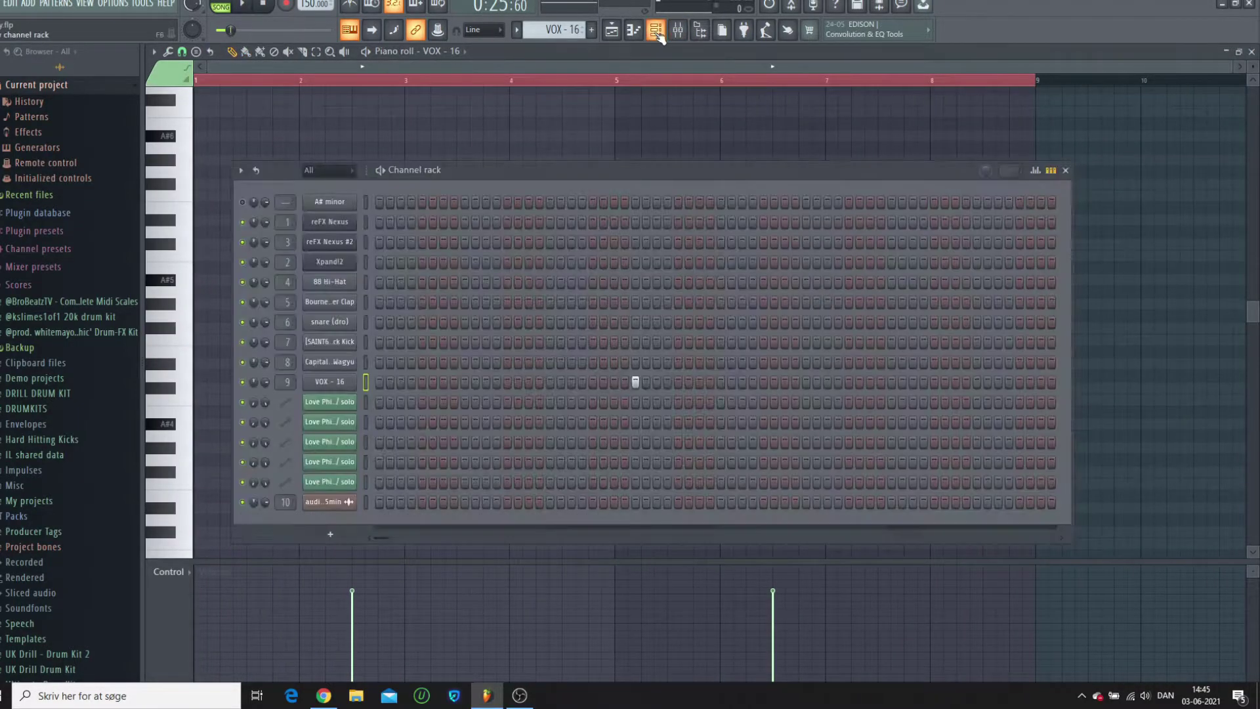
click(330, 386)
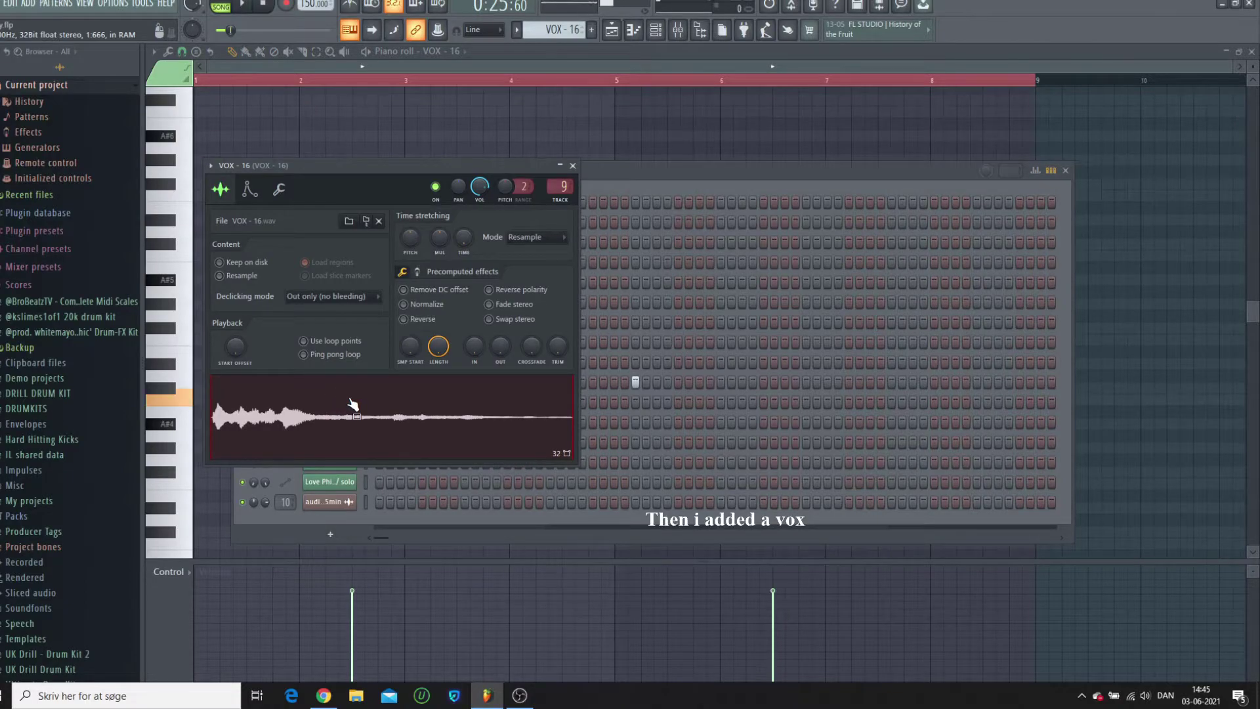
click(575, 62)
Play the VOX - 16 pattern through in pattern mode, then close the piano roll.
key(space)
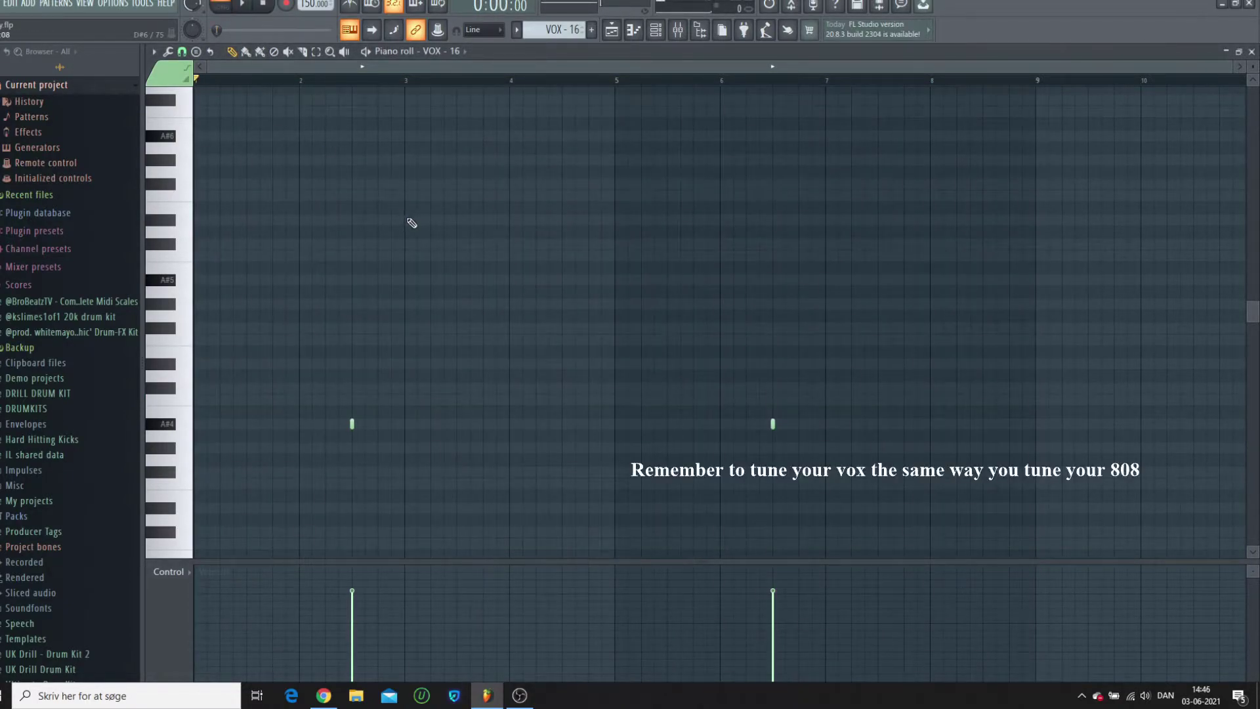
key(space)
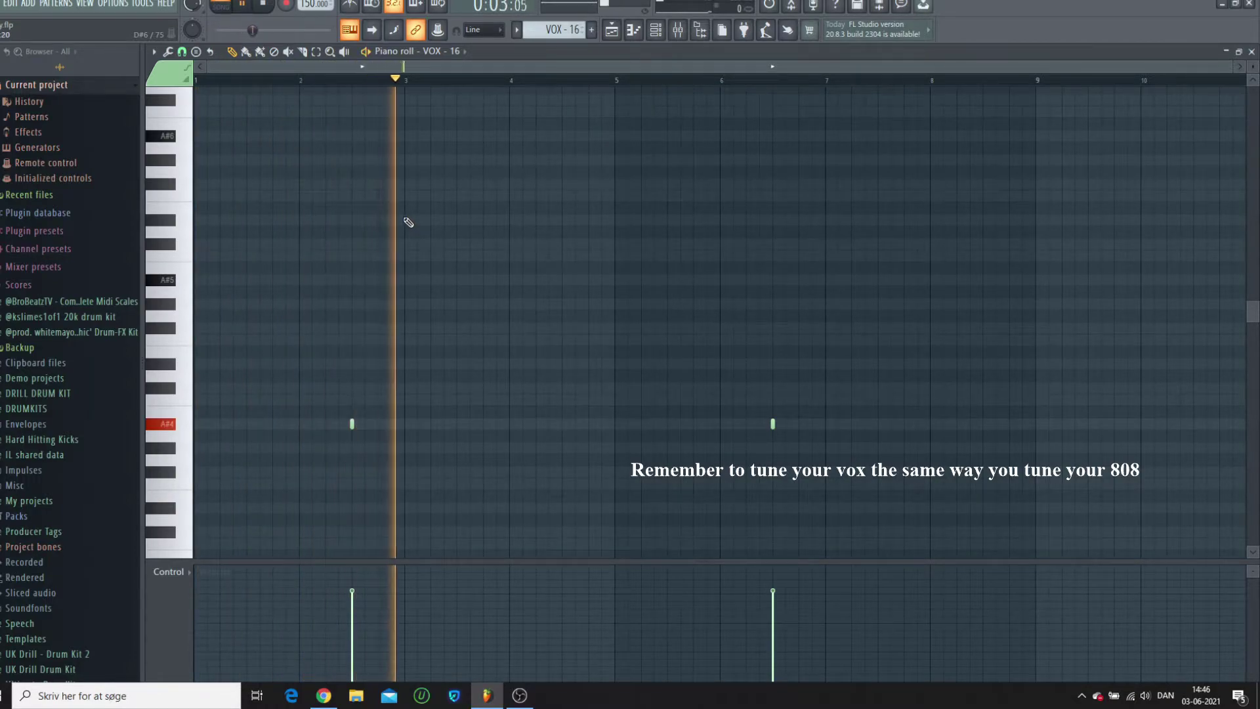
click(726, 81)
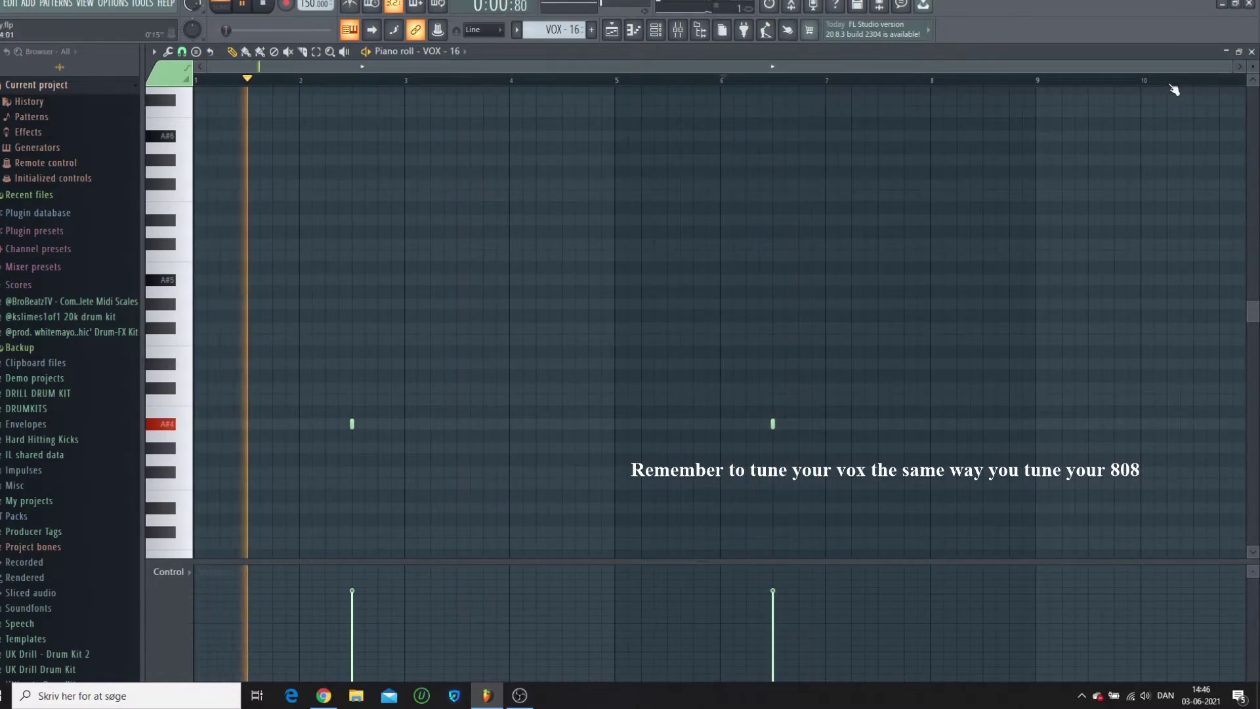
key(space)
click(1252, 52)
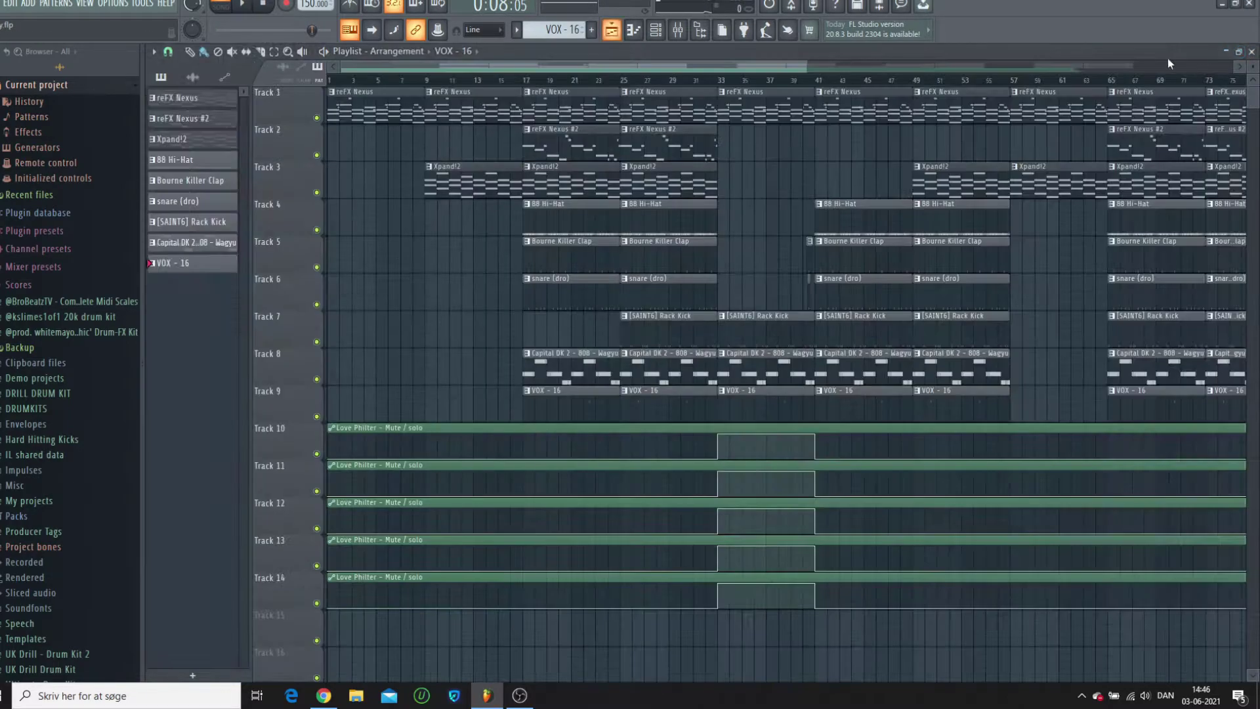
Open the [SAINT6] Rack Kick pattern in the piano roll and examine its channel's sample settings.
double_click(658, 336)
drag(466, 67, 300, 30)
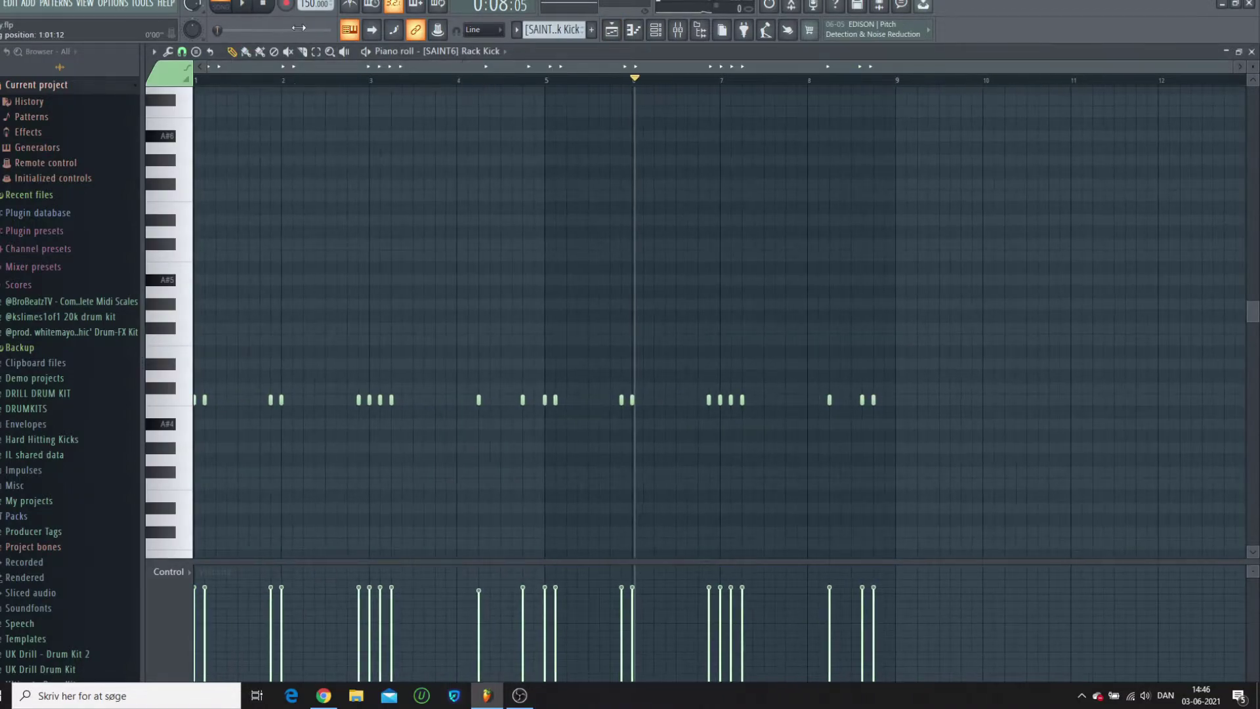
click(655, 30)
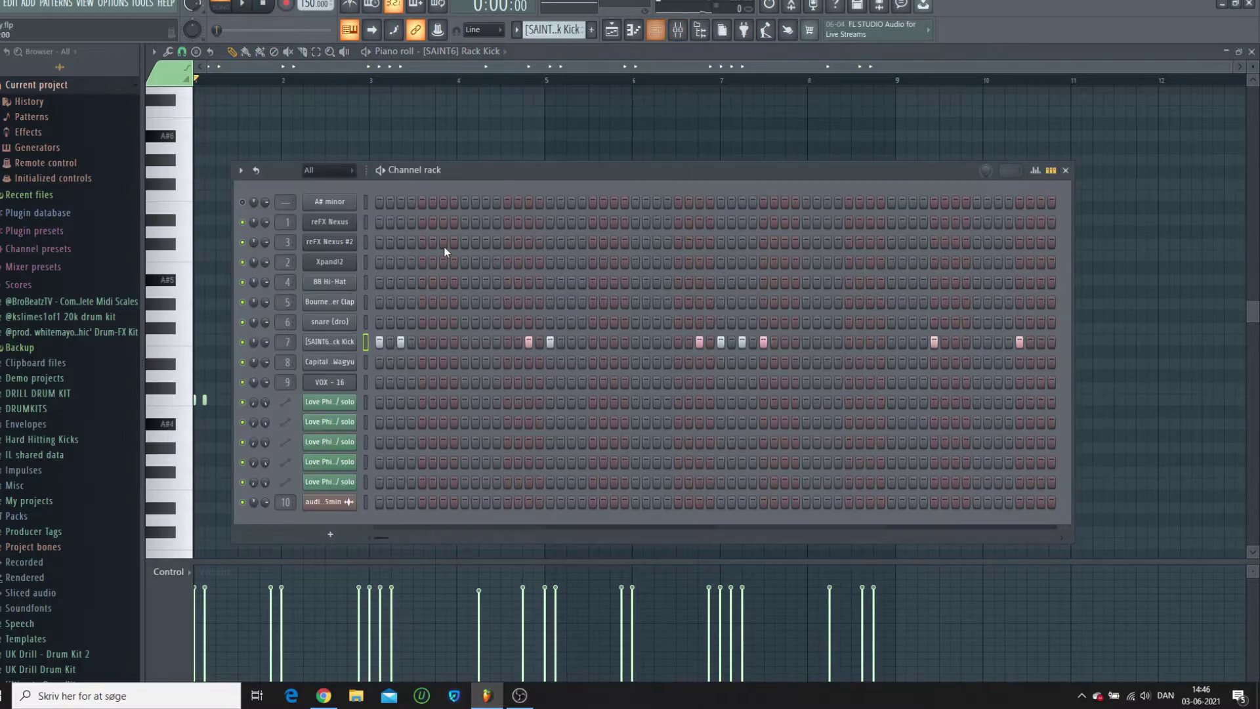
click(338, 342)
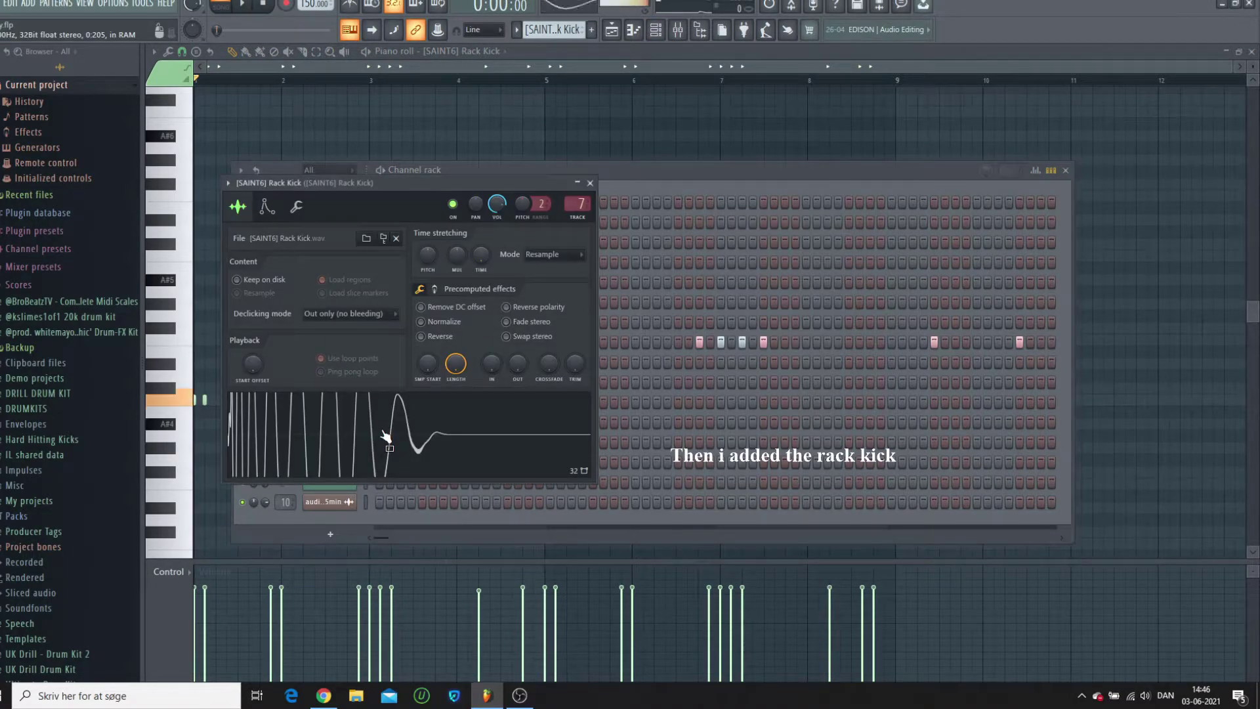
click(585, 50)
Play the [SAINT6] Rack Kick pattern through, then close the piano roll.
key(space)
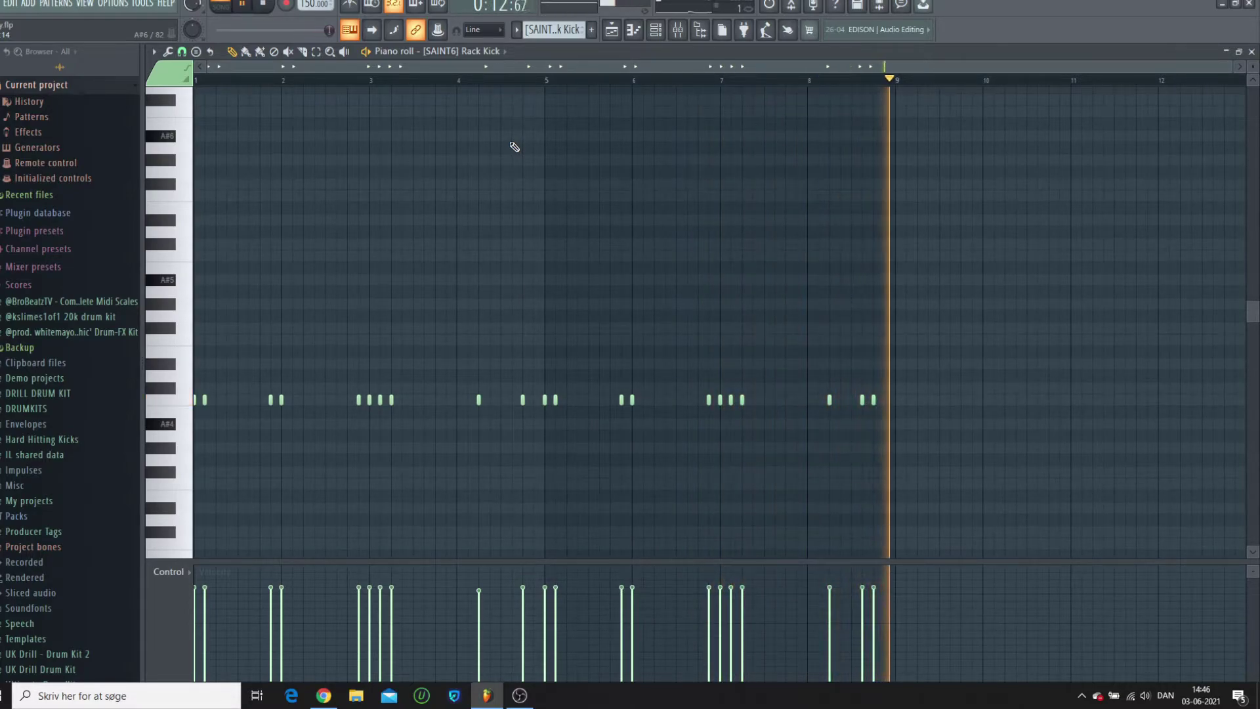
key(space)
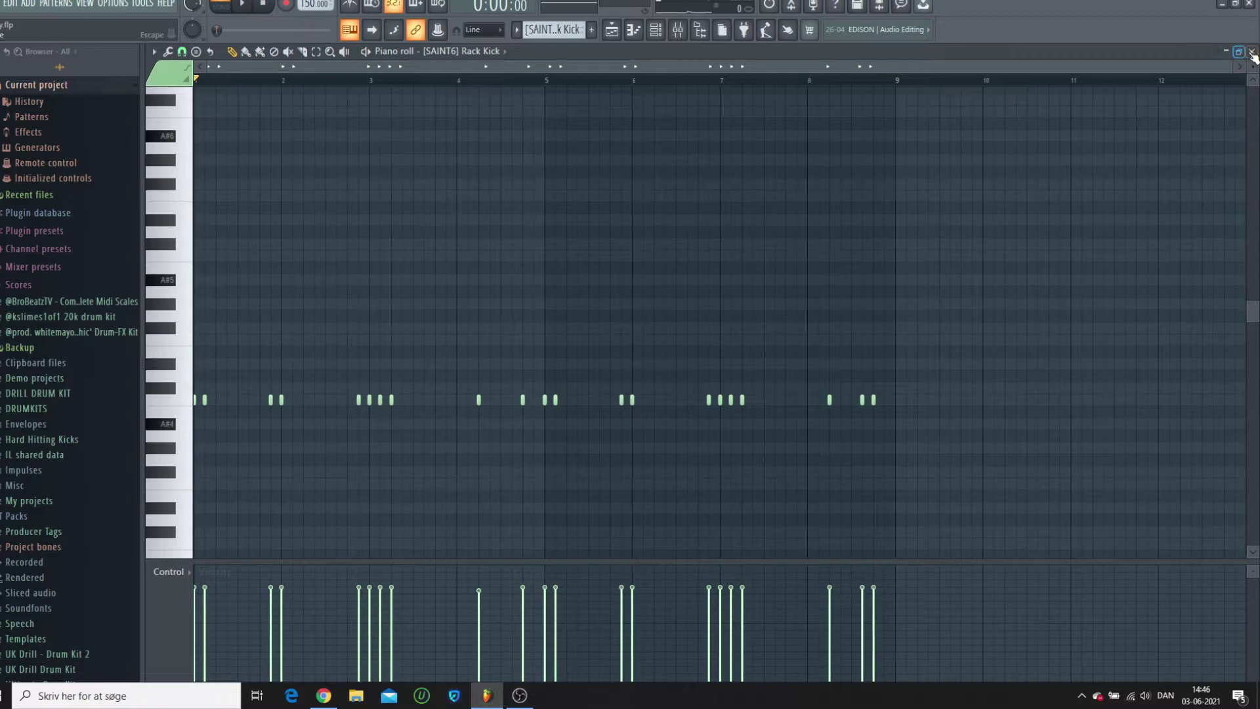
click(1252, 52)
Examine the sample settings of the Capital DK 2 - 808 - Wagyu channel, then close them.
click(689, 54)
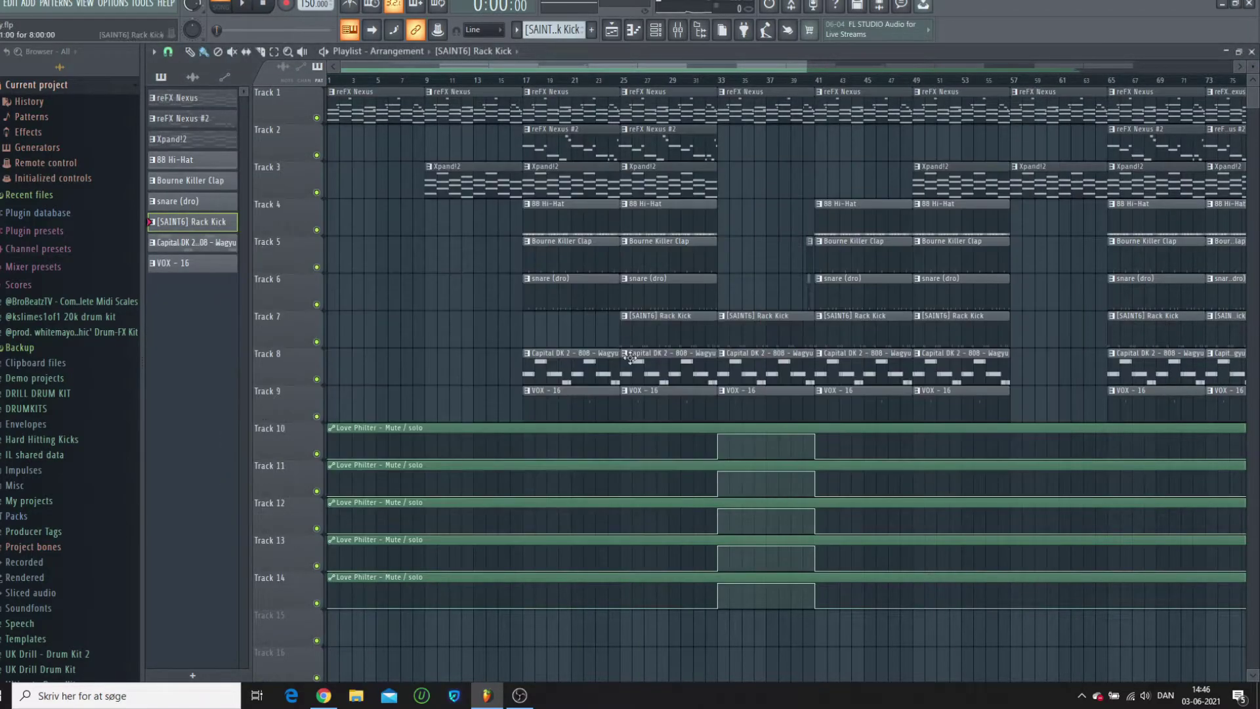
click(658, 34)
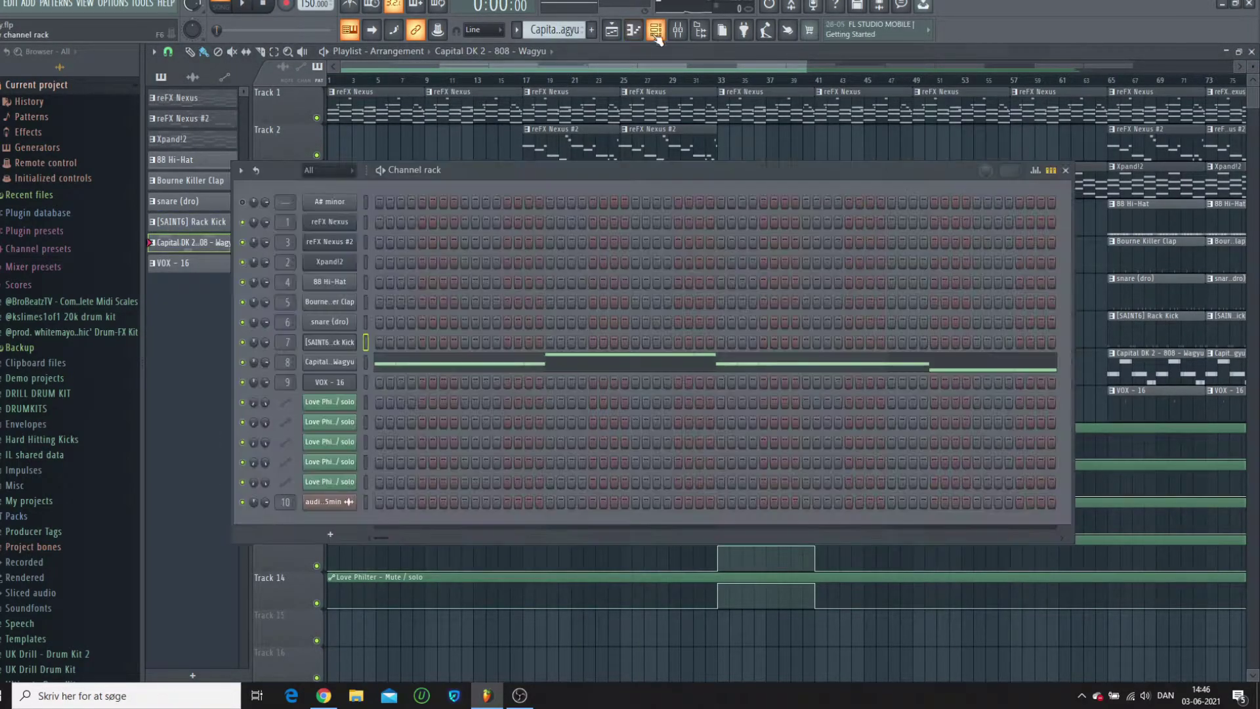
click(350, 362)
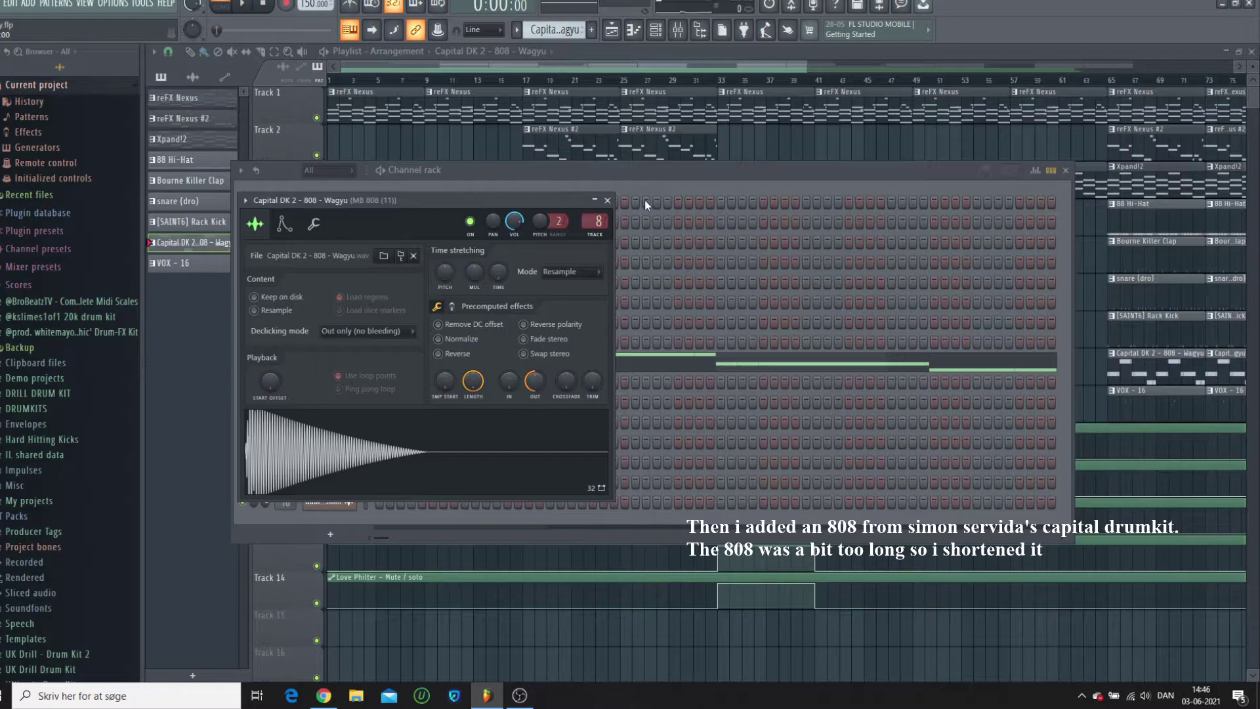
click(608, 199)
Open the Capital DK 2 - 808 - Wagyu pattern in the piano roll, play it through and close it.
click(544, 354)
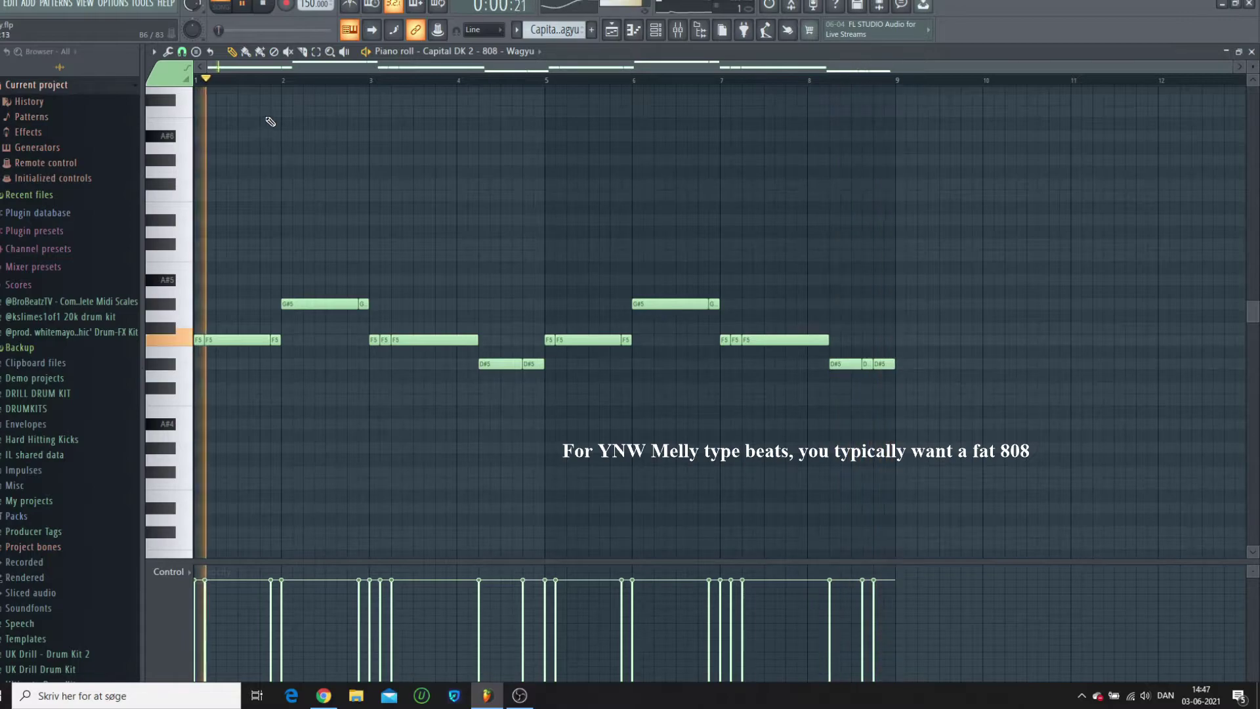
key(space)
click(1252, 51)
click(841, 52)
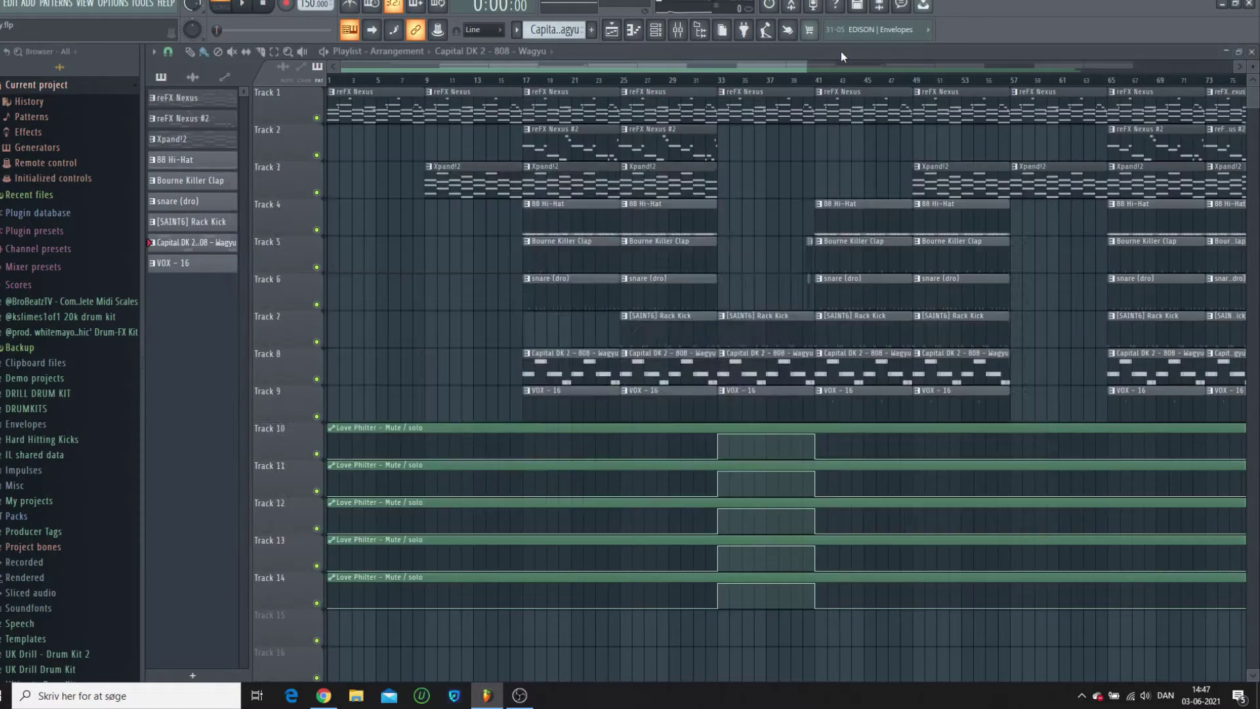
Sidechain the [SAINT6] Rack Kick mixer track to MB 808 (11), then open the Fruity Limiter on the 808 track.
scroll(714, 88, down, 3)
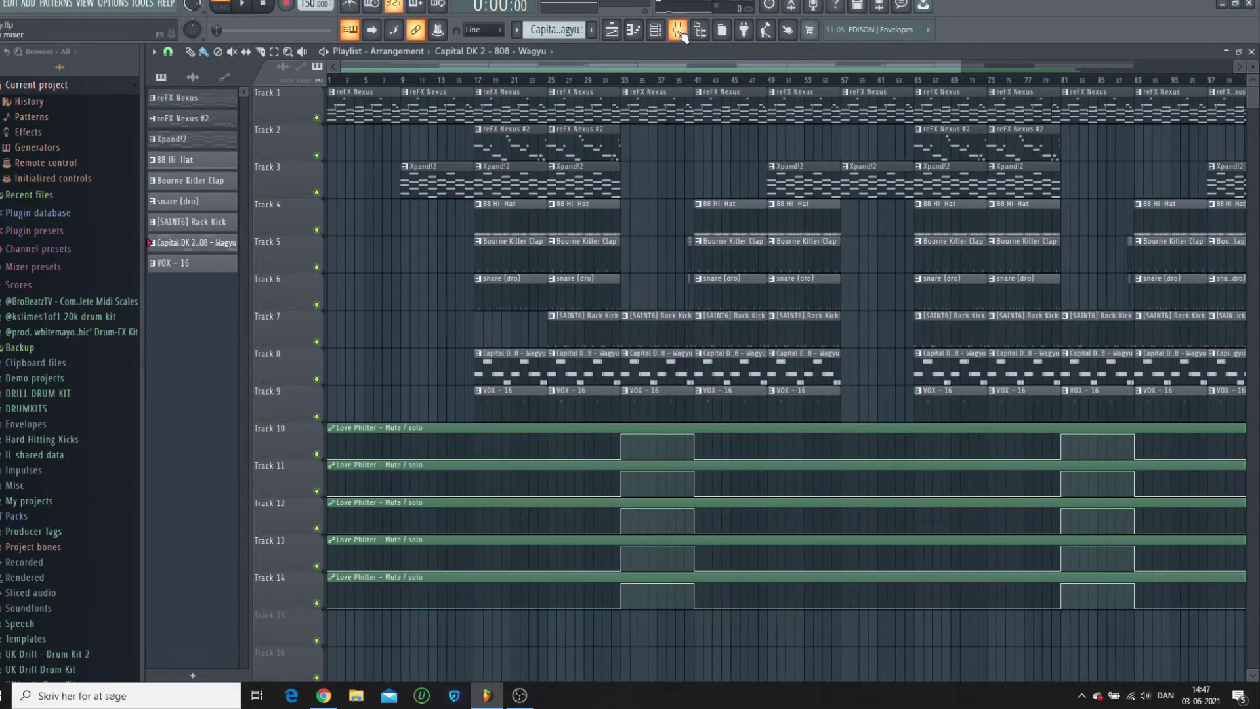
click(678, 29)
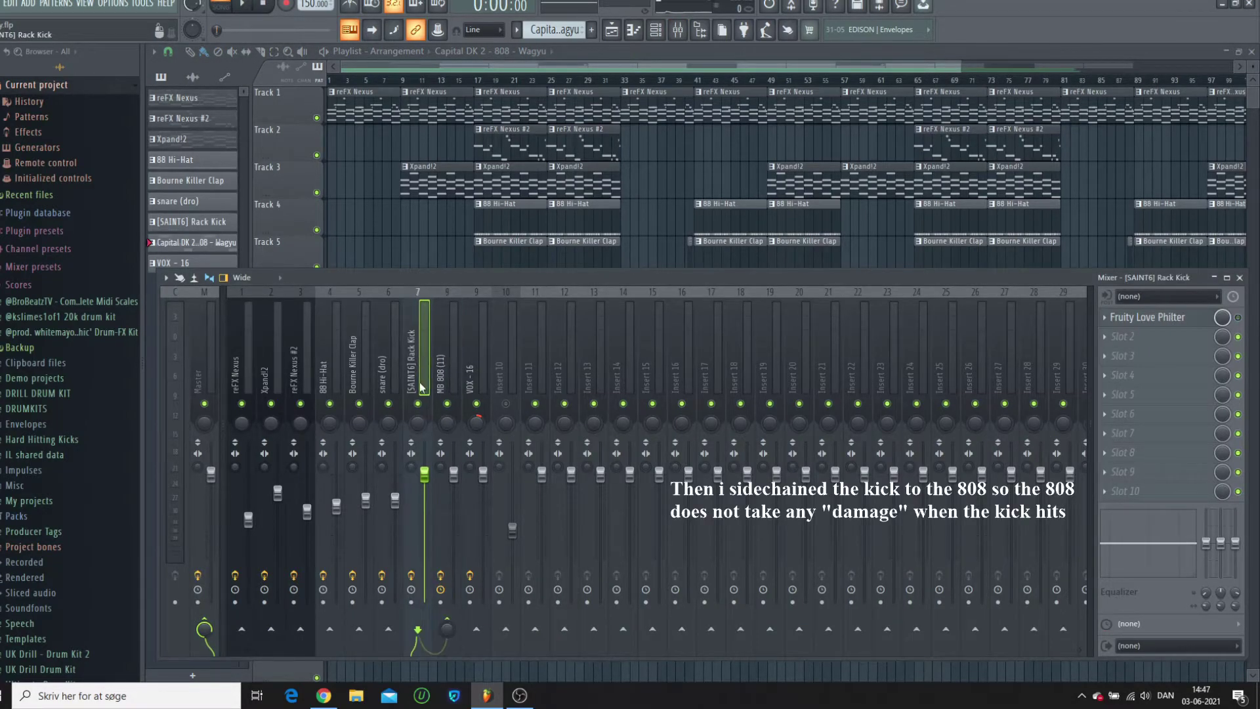
right_click(446, 632)
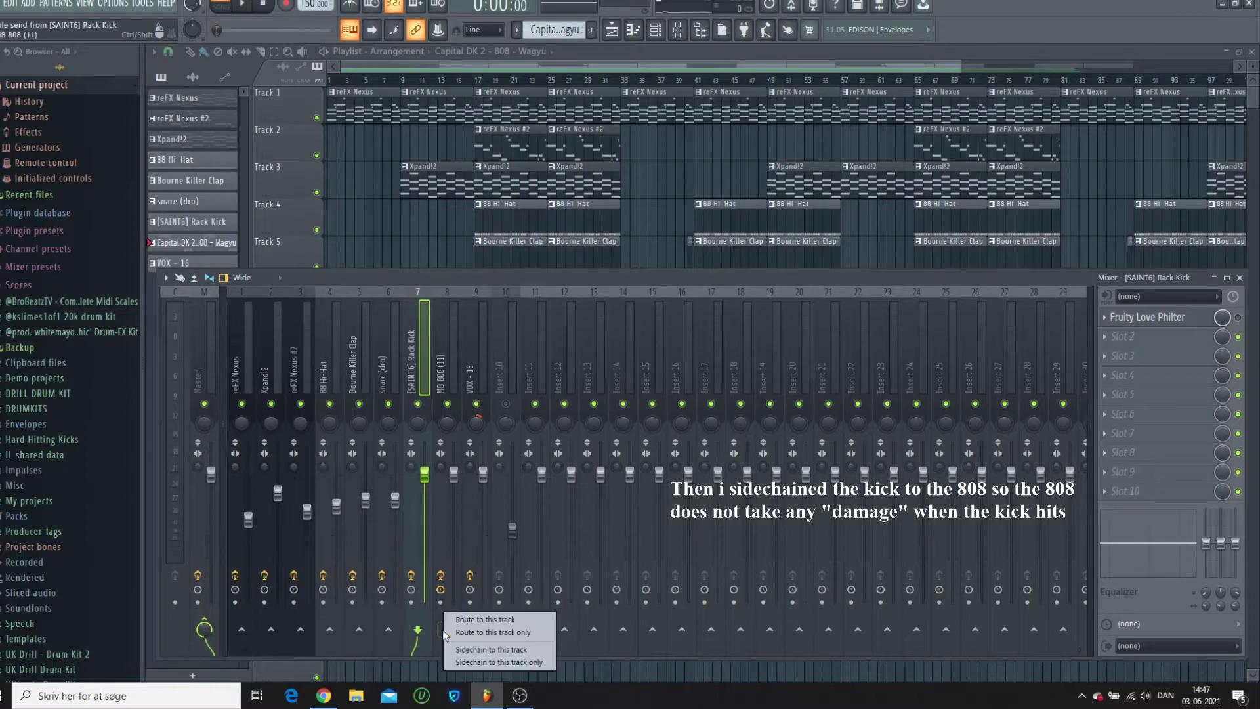
click(474, 650)
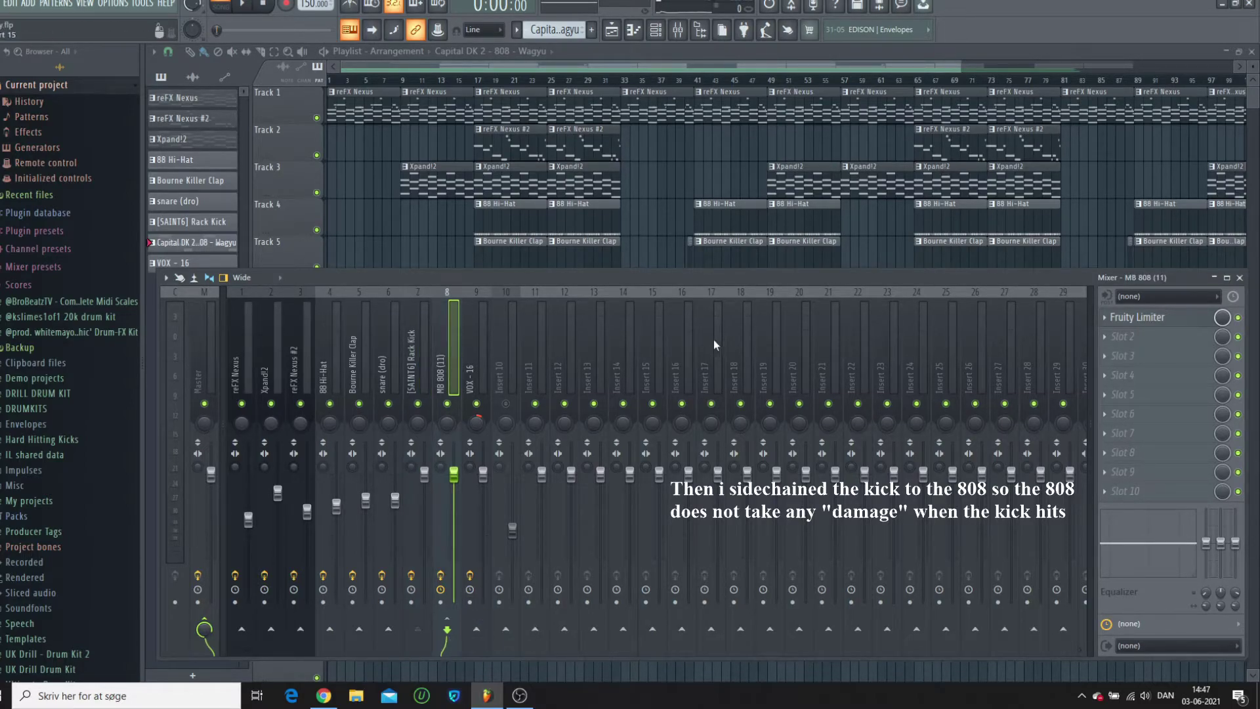
click(1169, 318)
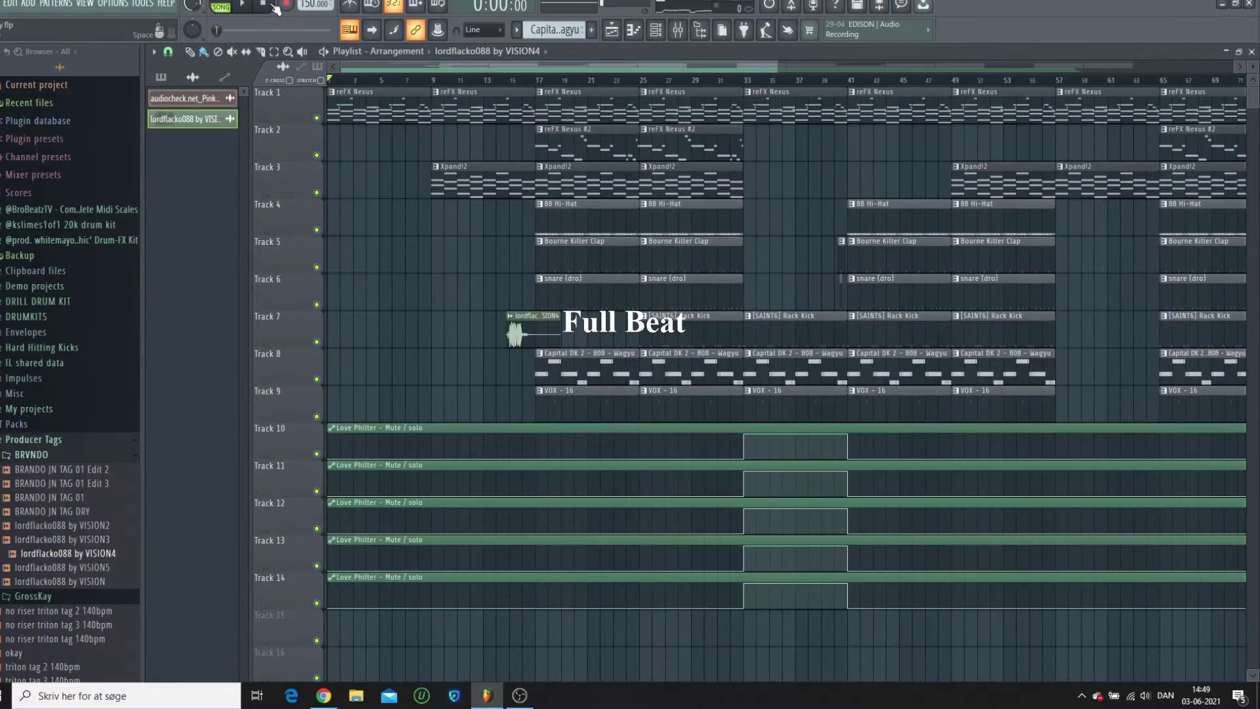
Play the full beat in song mode from the start of the playlist.
key(space)
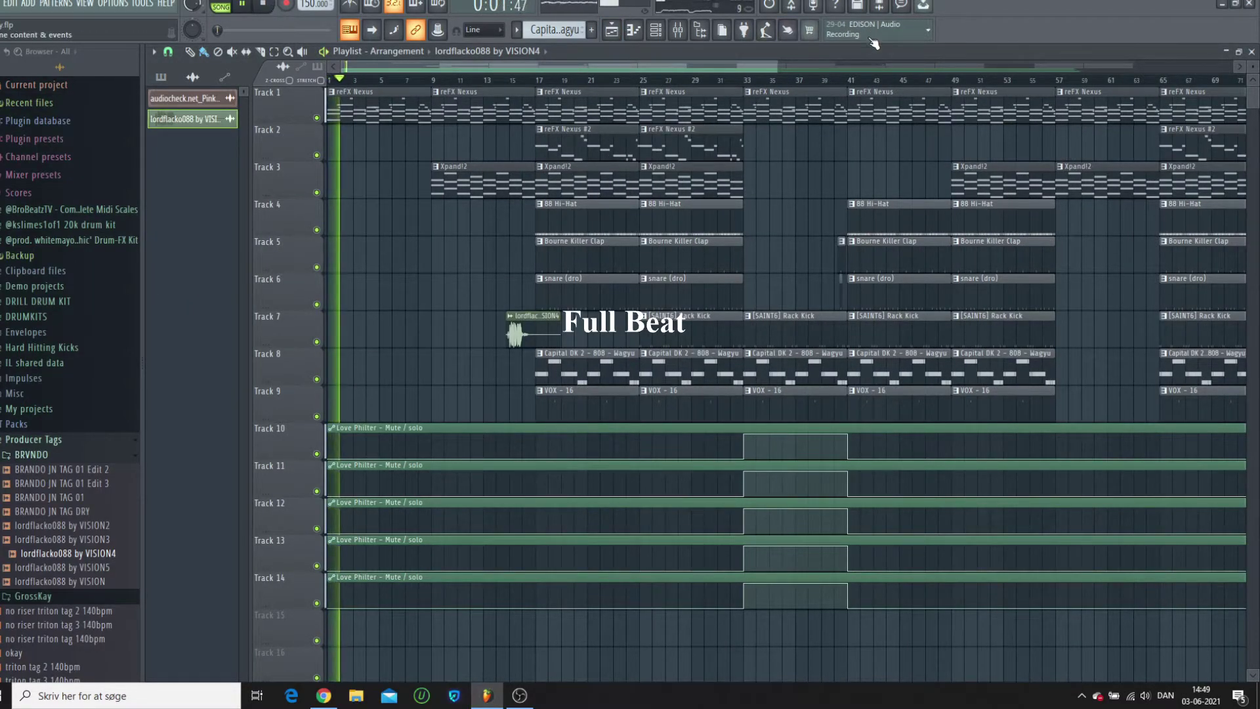